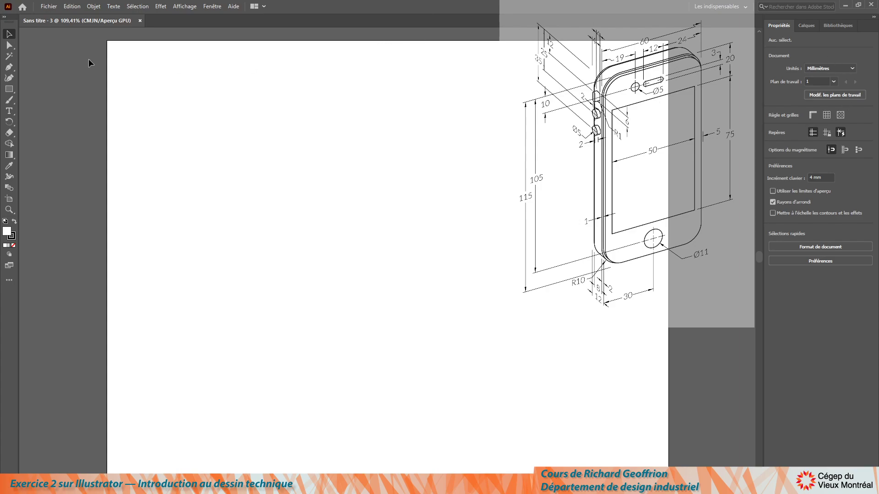
# Step: Create a rectangle 60 mm wide and 115 mm high for the phone's front outline
pyautogui.click(9, 90)
pyautogui.click(215, 153)
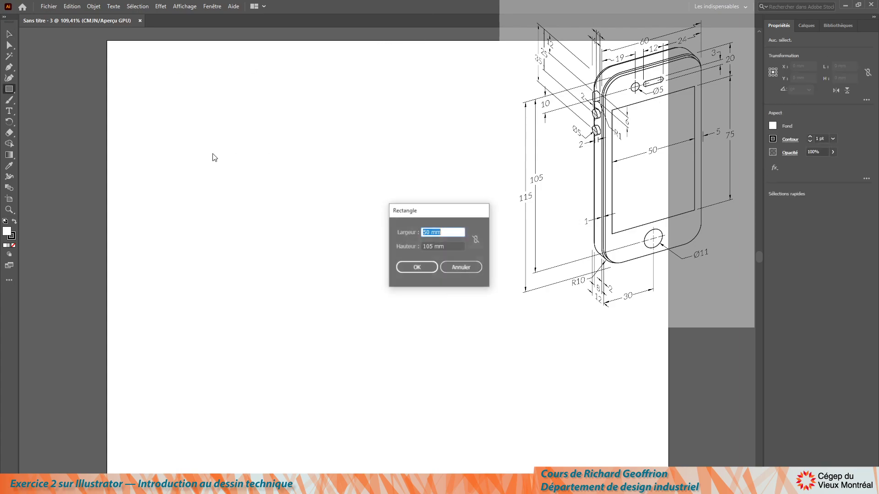
pyautogui.write('60')
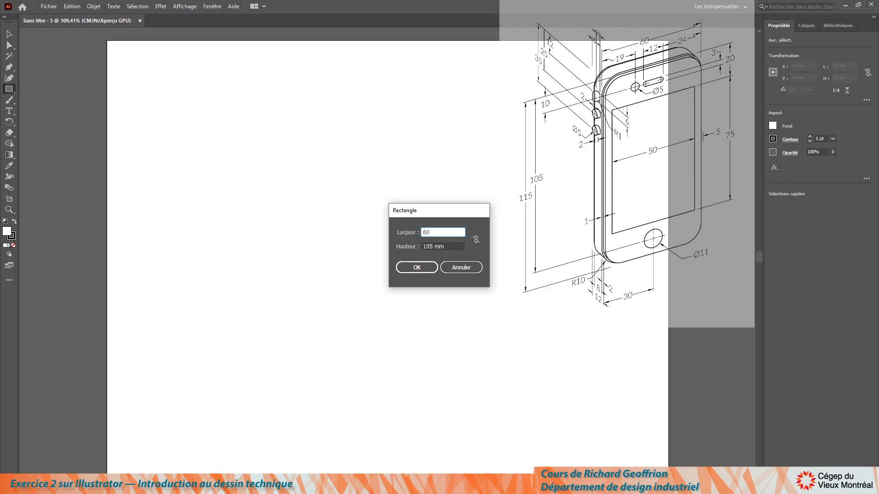
pyautogui.press('Tab')
pyautogui.write('115')
pyautogui.press('Return')
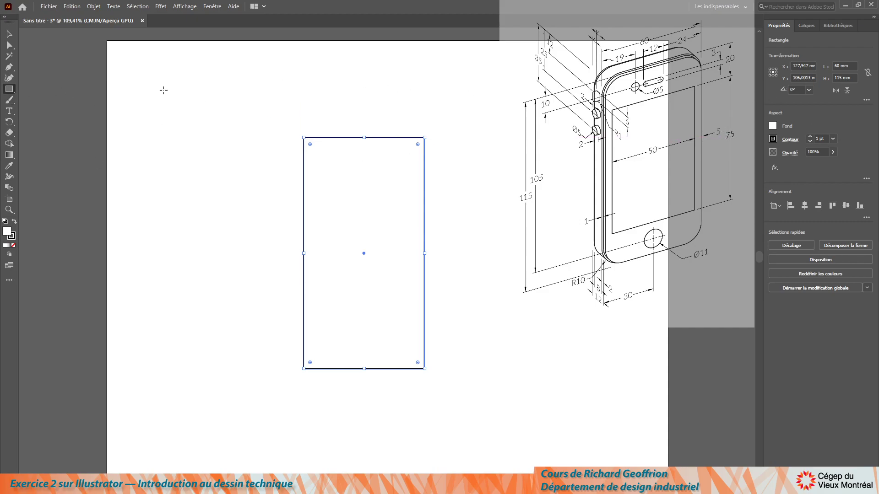
# Step: Create a 50 × 75 mm screen rectangle beside the phone outline, level with its top edge
pyautogui.click(180, 137)
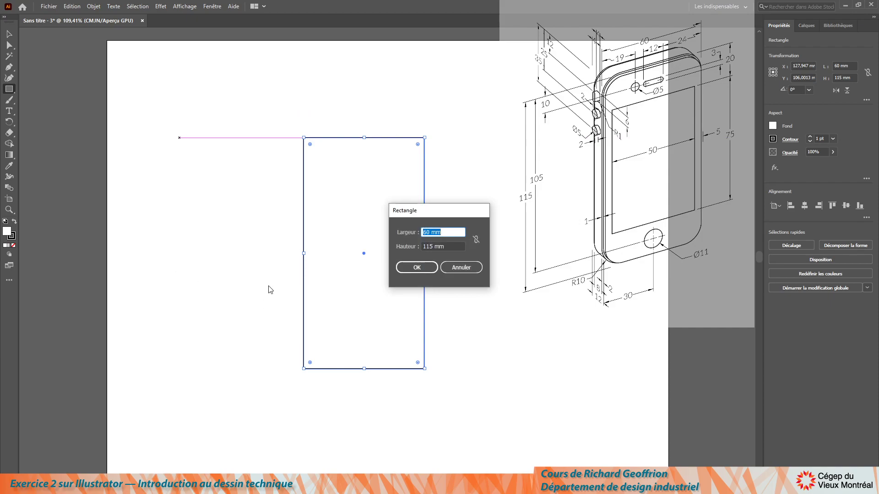
pyautogui.write('50')
pyautogui.press('Tab')
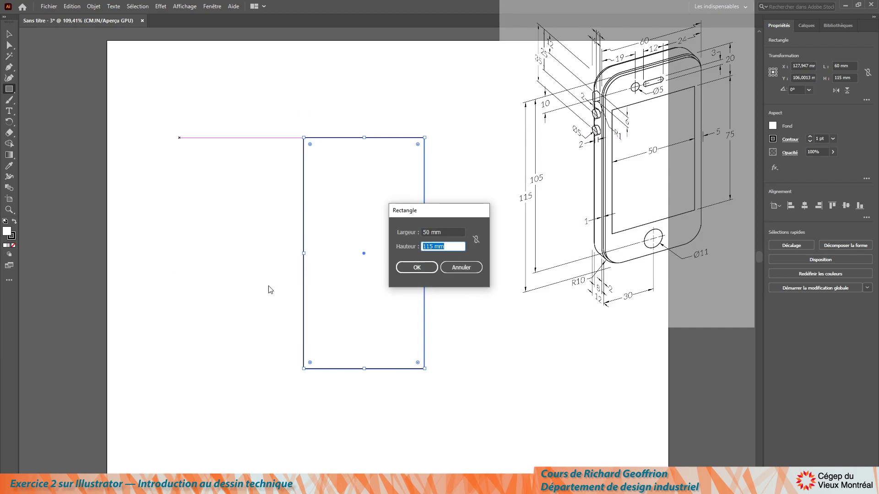
pyautogui.write('75')
pyautogui.press('Return')
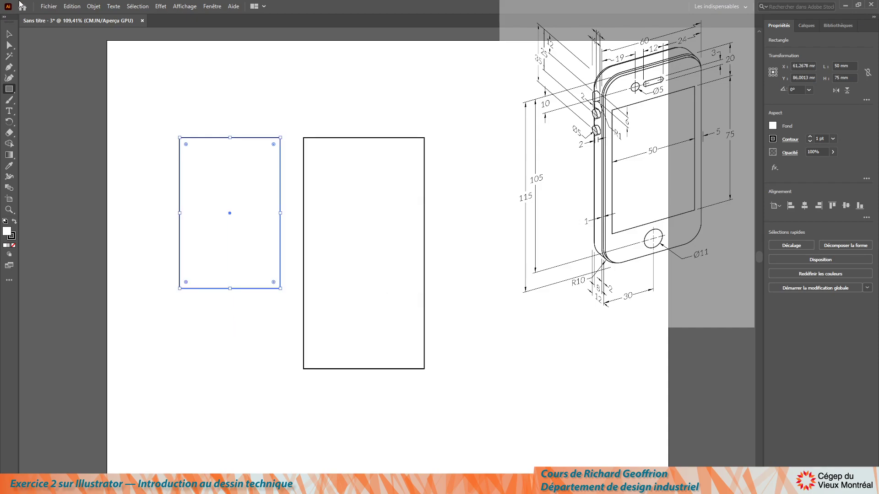
# Step: Snap the screen rectangle to the outline's upper-right corner, then offset it -5 mm horizontally and 20 mm vertically
pyautogui.click(9, 34)
pyautogui.moveTo(278, 188); pyautogui.dragTo(425, 191)
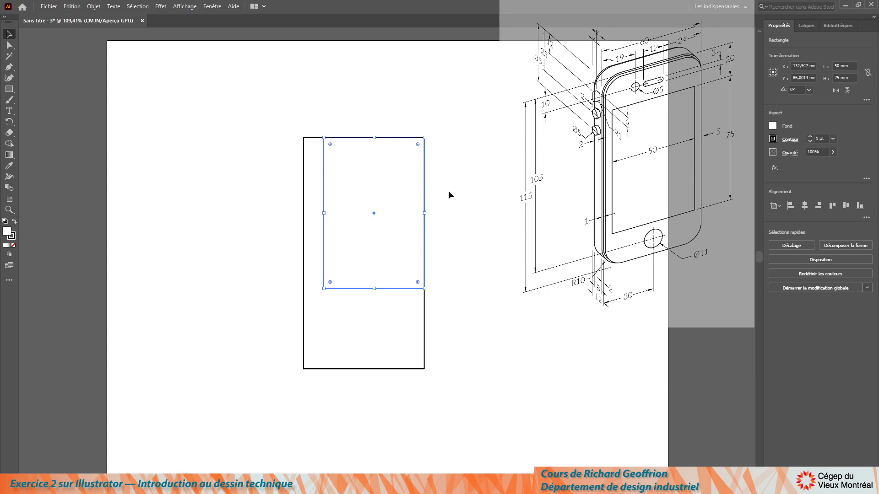
pyautogui.press('Return')
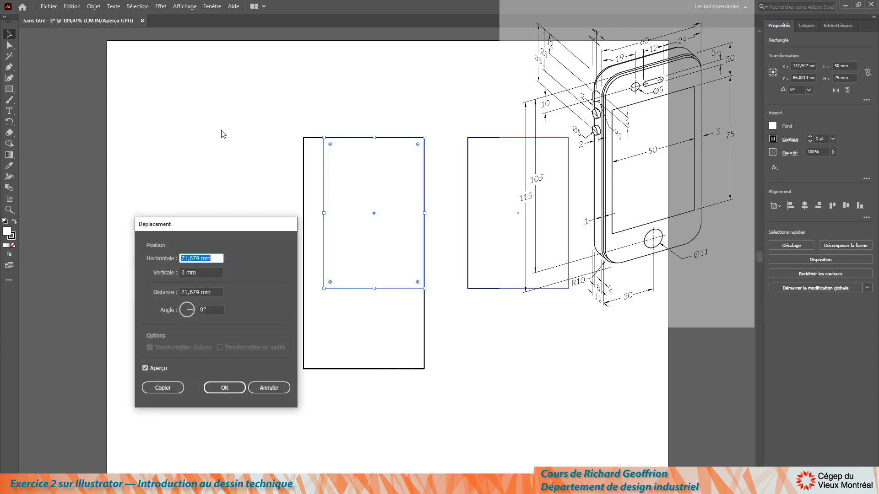
pyautogui.write('-5')
pyautogui.press('Tab')
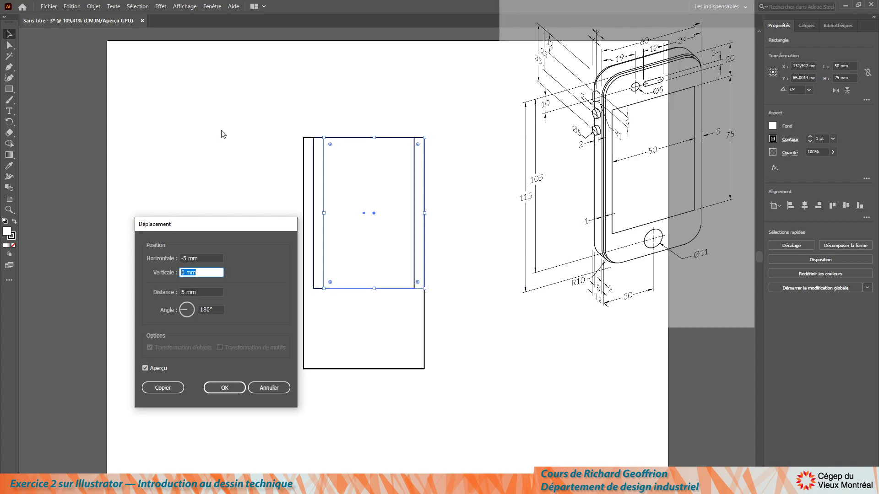
pyautogui.write('20')
pyautogui.press('Tab')
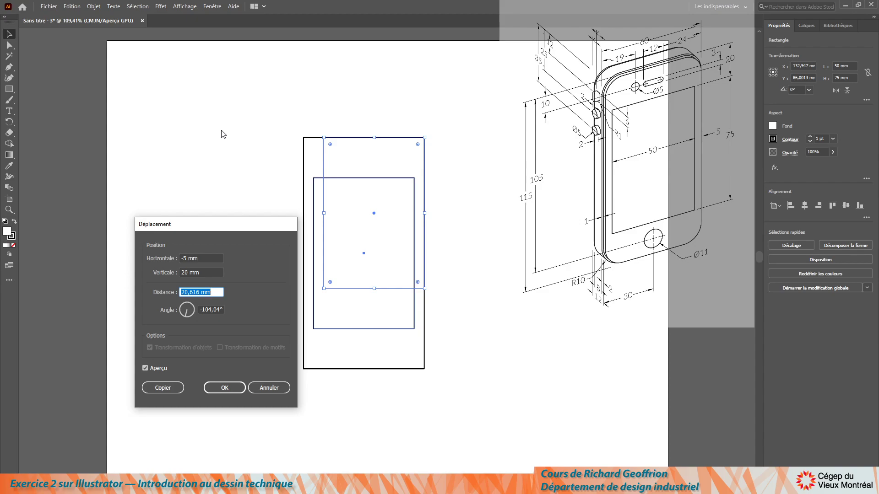
pyautogui.press('Return')
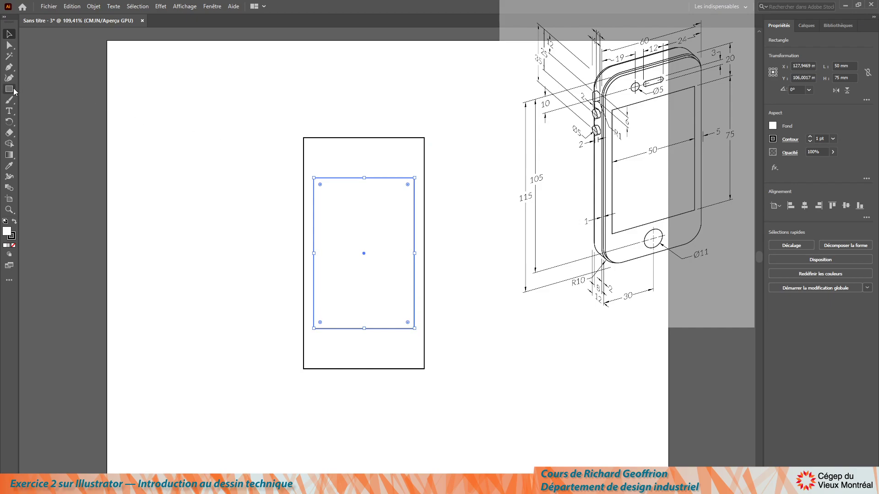
# Step: Create a circle 11 mm in width and height beside the phone for the home button
pyautogui.moveTo(9, 92); pyautogui.dragTo(30, 99)
pyautogui.click(183, 150)
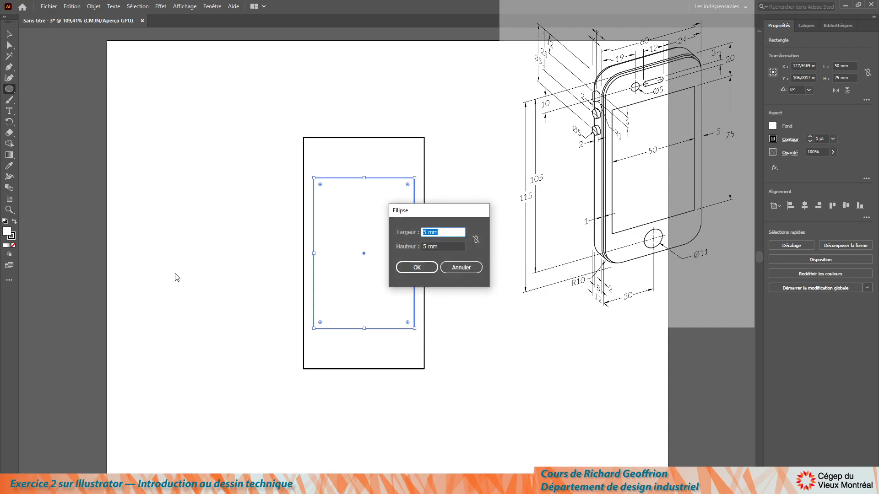
pyautogui.write('10')
pyautogui.press('BackSpace')
pyautogui.write('1')
pyautogui.press('Tab')
pyautogui.write('11')
pyautogui.press('Tab')
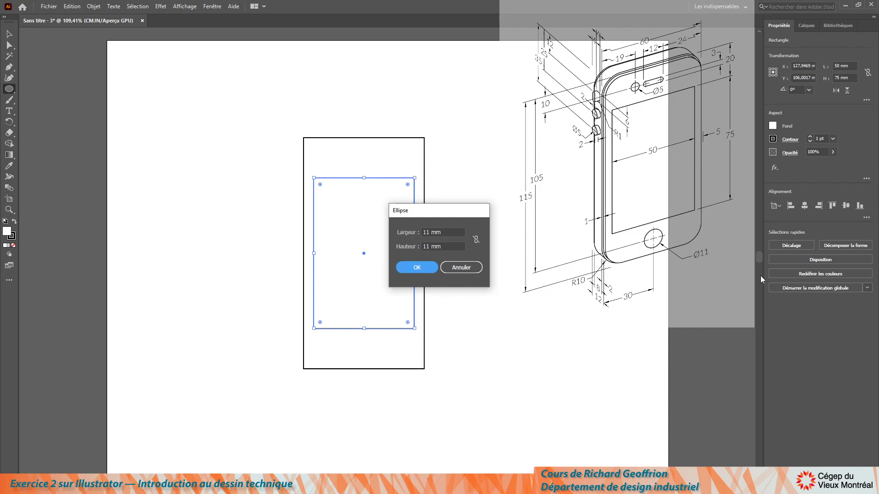
pyautogui.click(417, 268)
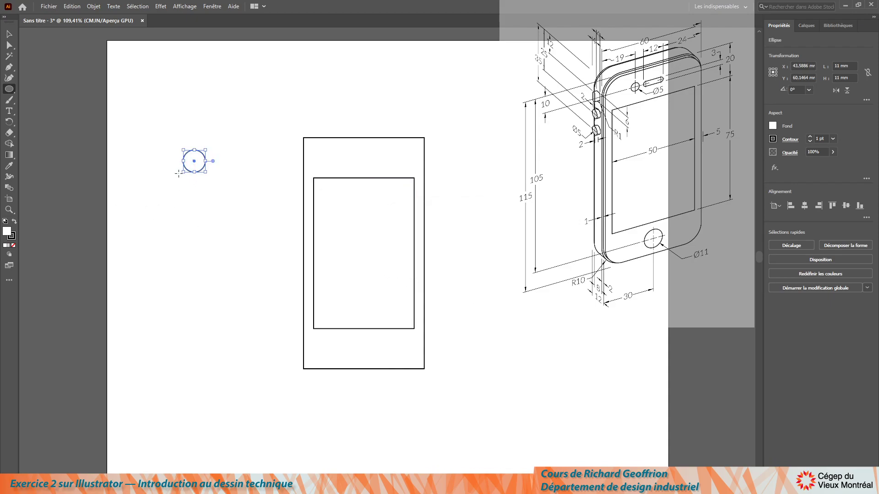
# Step: Centre the 11 mm circle on the outline's upper-left corner, then offset it 30 mm horizontally and 105 mm vertically
pyautogui.click(9, 34)
pyautogui.moveTo(199, 167); pyautogui.dragTo(310, 148)
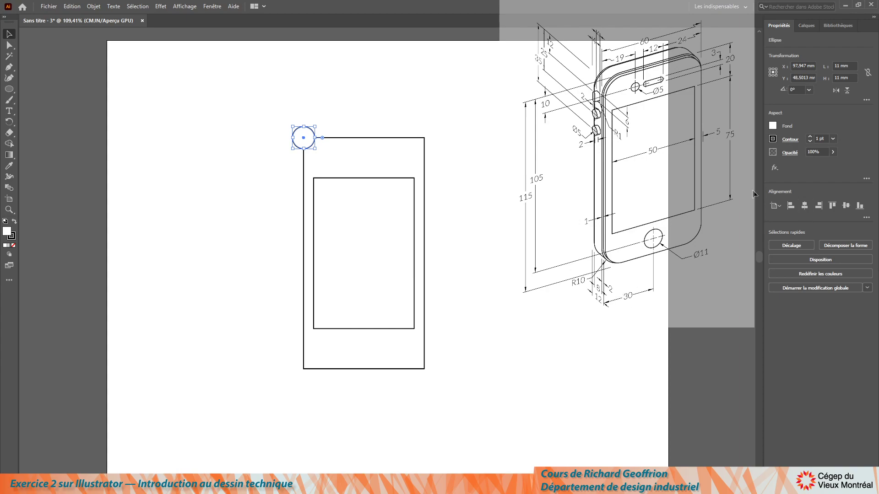
pyautogui.press('Return')
pyautogui.write('30')
pyautogui.press('Tab')
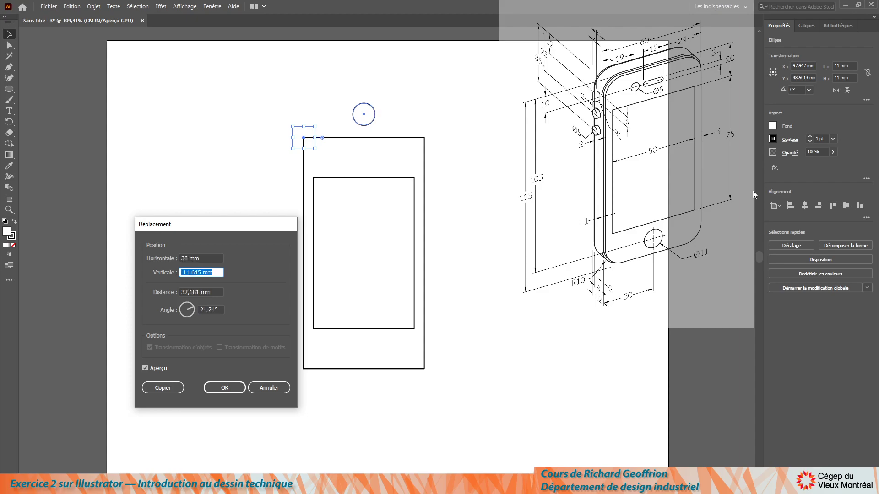
pyautogui.write('105')
pyautogui.press('Tab')
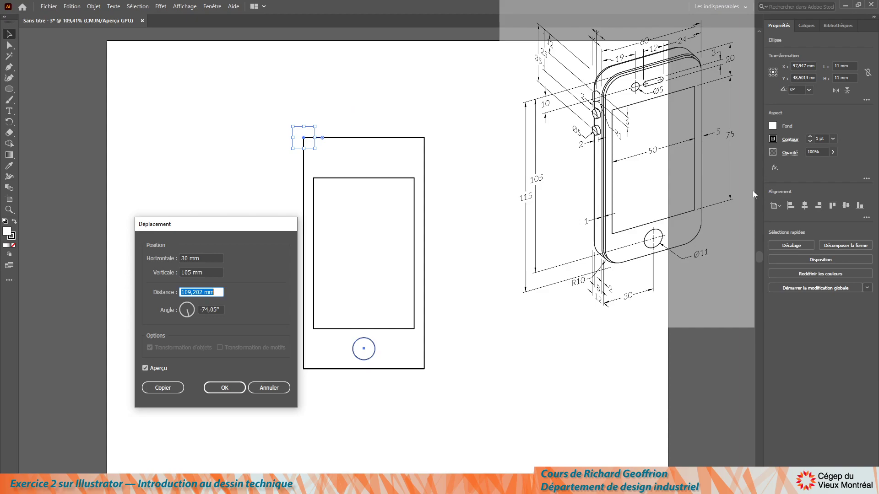
pyautogui.press('Return')
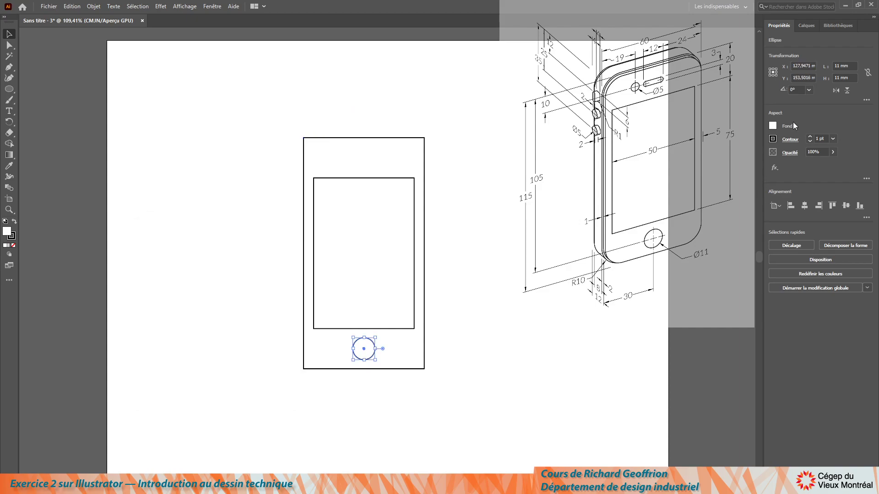
# Step: Create a circle 5 mm in width and height beside the phone for the camera
pyautogui.click(9, 89)
pyautogui.click(229, 112)
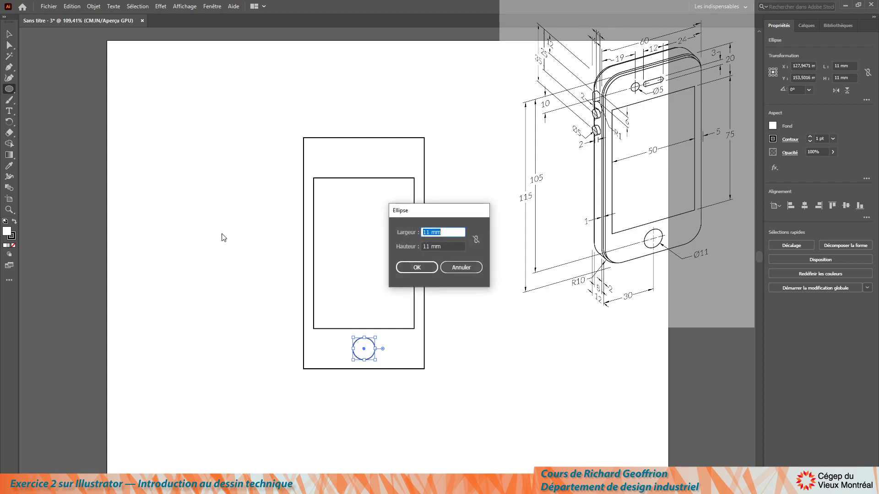
pyautogui.write('5')
pyautogui.press('Tab')
pyautogui.write('5')
pyautogui.press('Return')
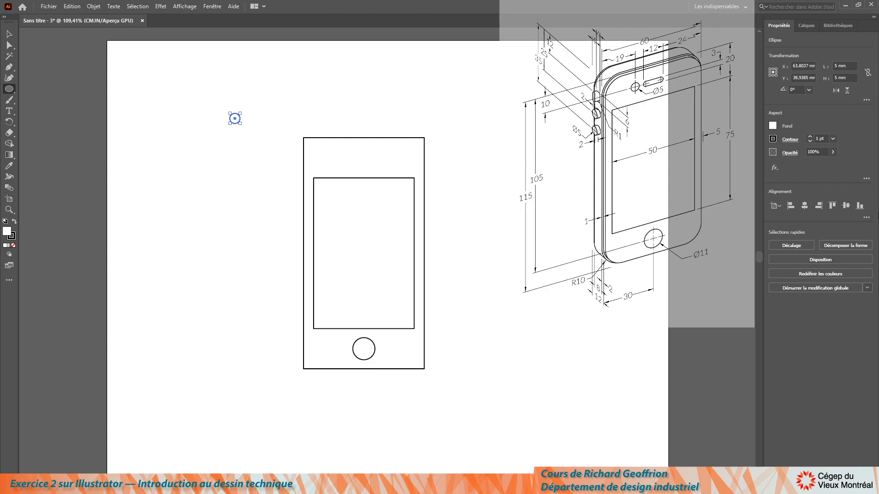
# Step: Centre the 5 mm circle on the outline's upper-left corner, then offset it 19 mm horizontally and 10 mm vertically
pyautogui.click(9, 34)
pyautogui.moveTo(235, 120); pyautogui.dragTo(304, 146)
pyautogui.press('Return')
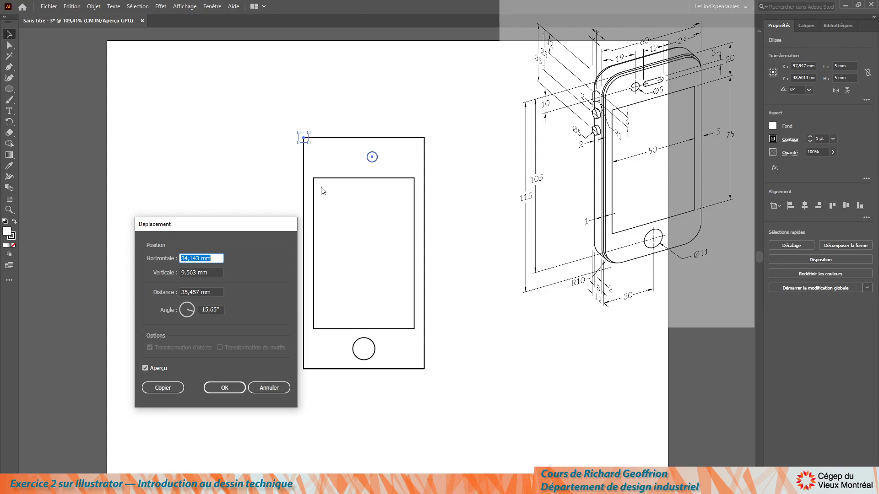
pyautogui.write('19')
pyautogui.press('Tab')
pyautogui.write('10')
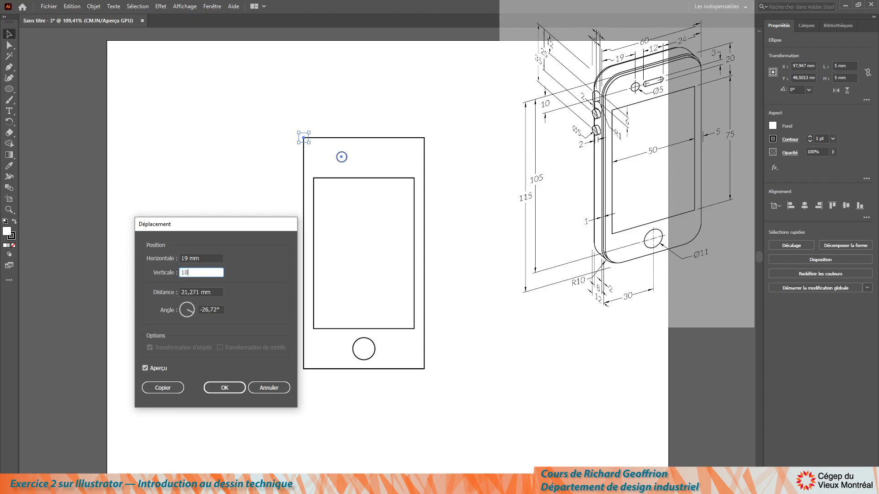
pyautogui.press('Tab')
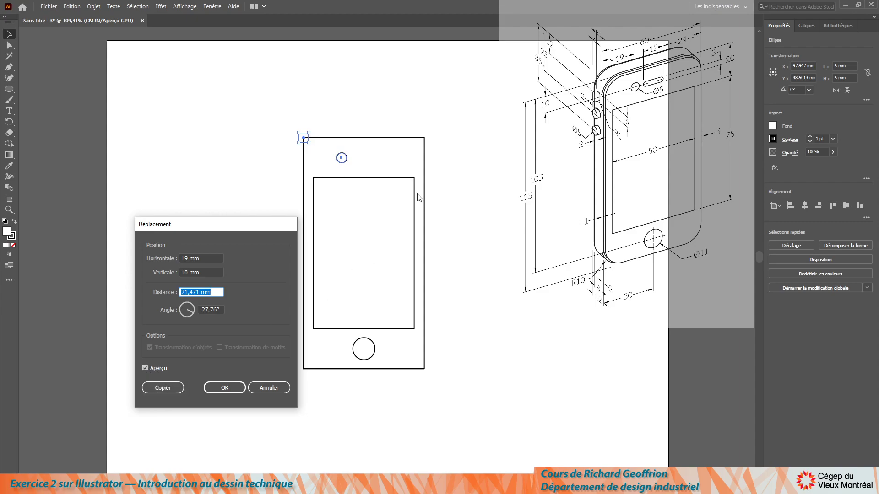
pyautogui.click(238, 388)
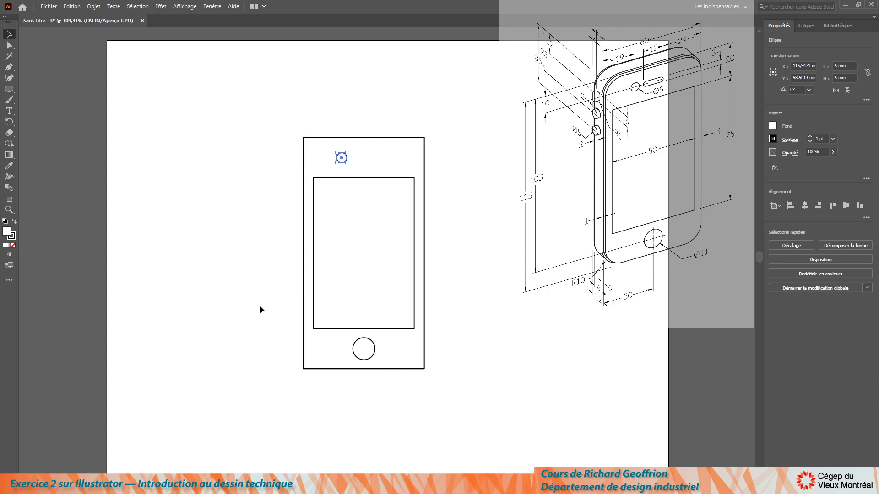
# Step: Create a rectangle 12 mm wide and 3 mm high beside the phone for the speaker slot
pyautogui.click(9, 89)
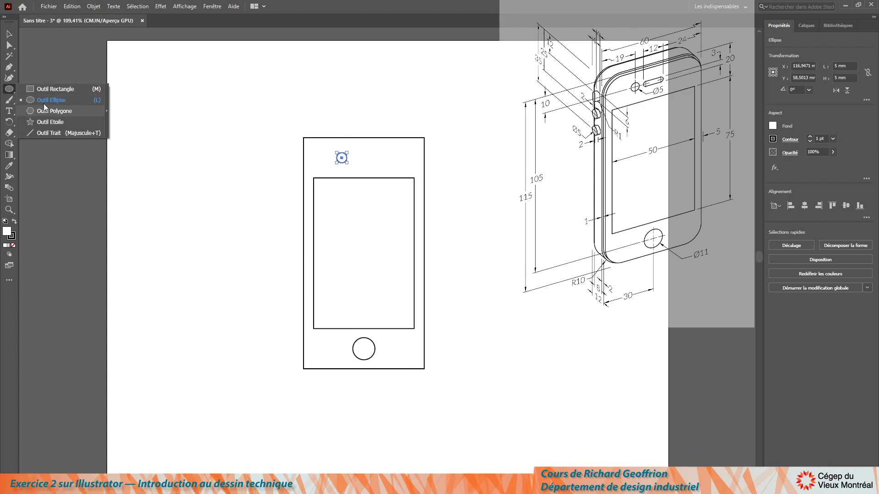
pyautogui.click(49, 90)
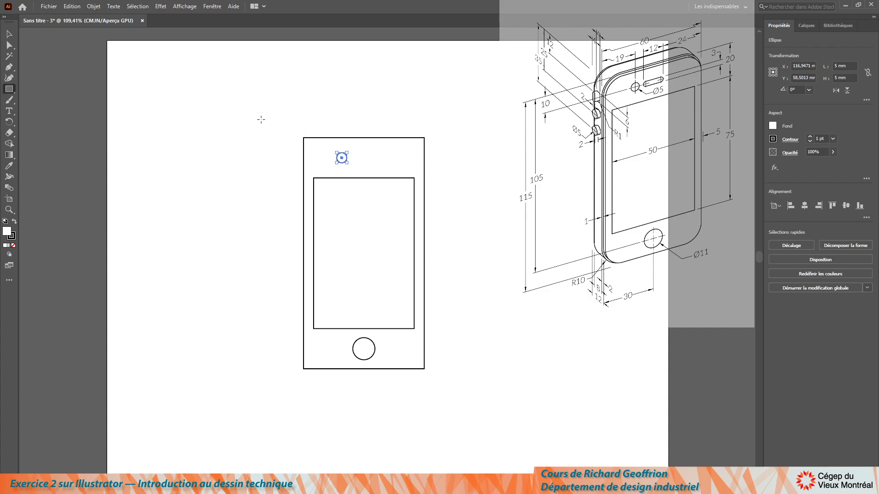
pyautogui.click(195, 102)
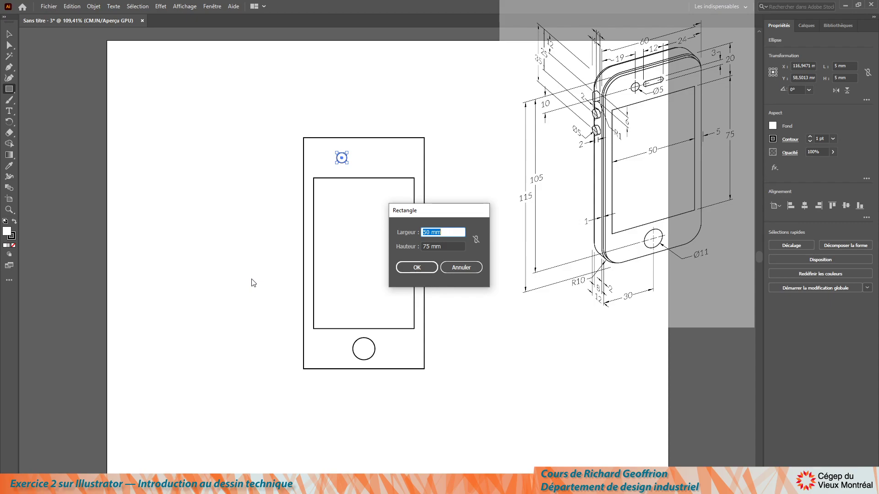
pyautogui.write('12')
pyautogui.press('Tab')
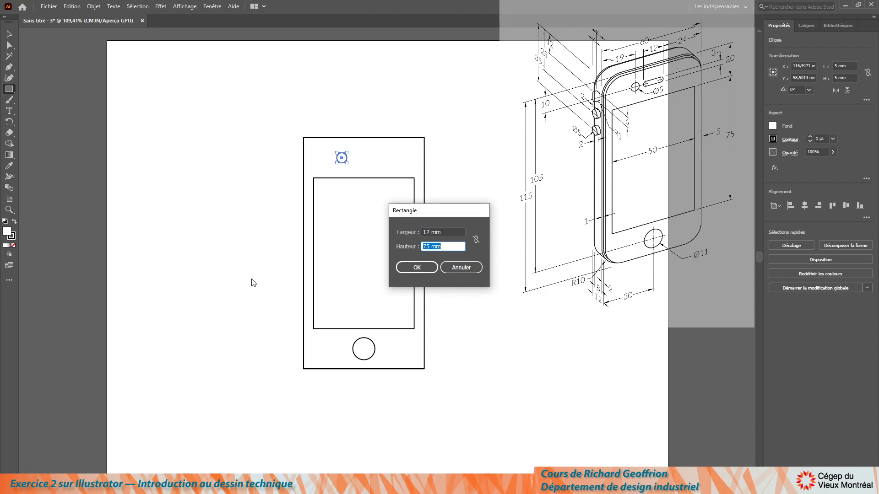
pyautogui.write('3')
pyautogui.press('Return')
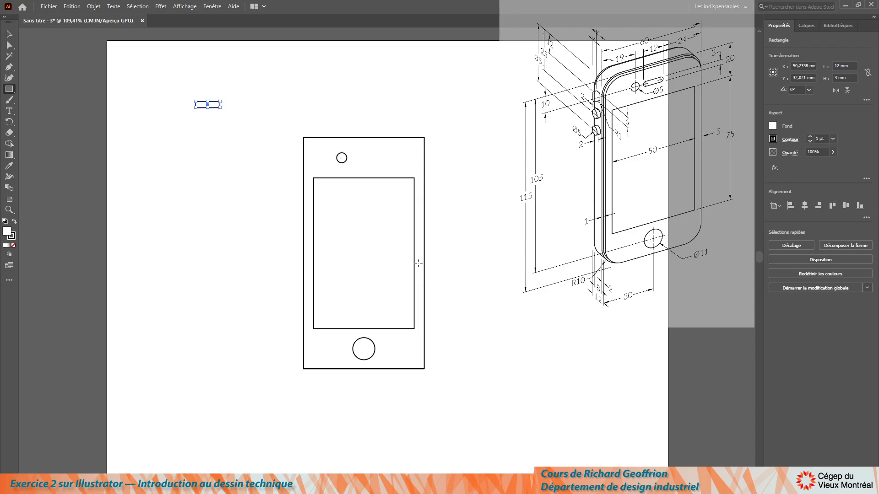
# Step: Align the speaker rectangle with the outline's right edge and the camera circle's centre, then offset it -24 mm horizontally
pyautogui.press('v')
pyautogui.moveTo(212, 108); pyautogui.dragTo(417, 162)
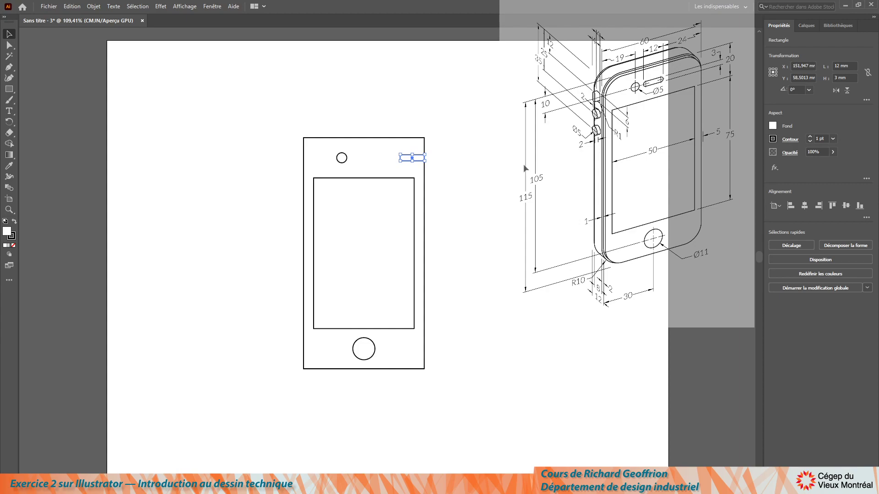
pyautogui.press('Return')
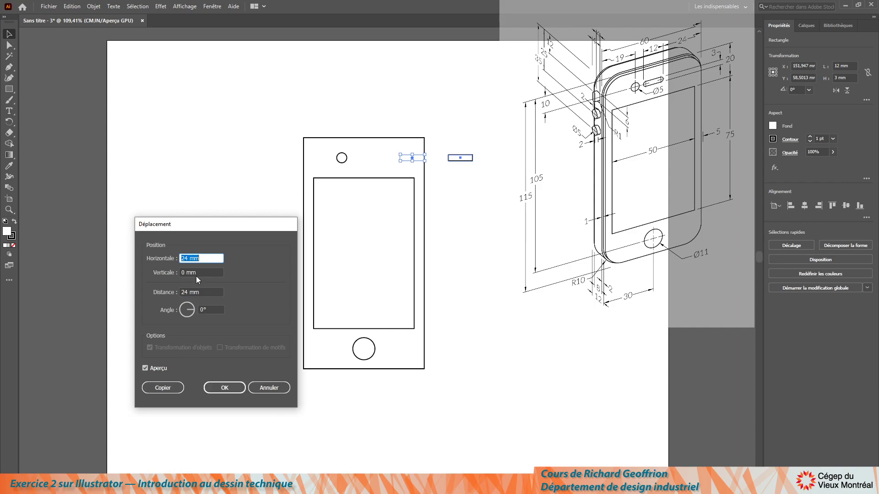
pyautogui.click(181, 258)
pyautogui.write('-')
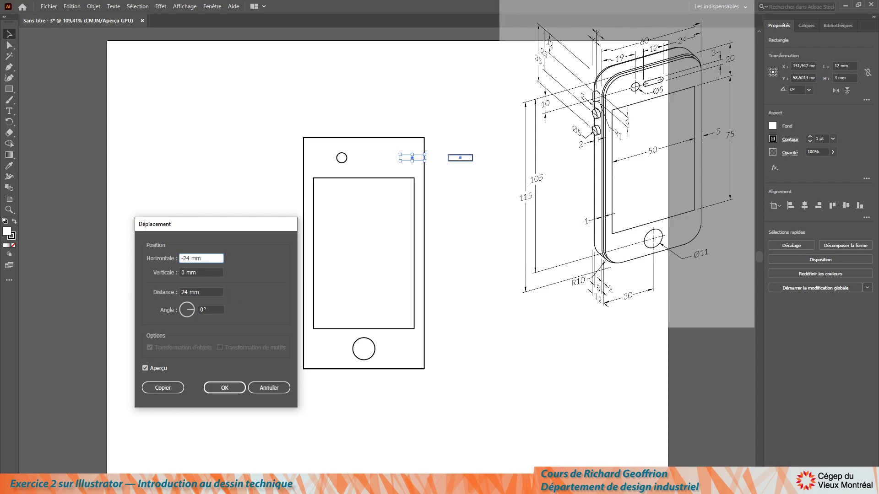
pyautogui.click(223, 387)
pyautogui.click(465, 263)
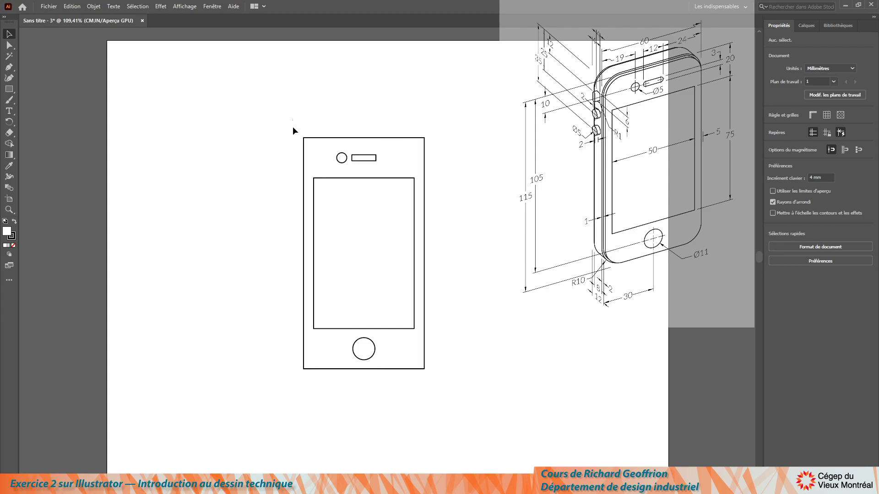
# Step: Offset the phone's outer outline by -1 mm with pointed (Pointe) joins to create an inner outline
pyautogui.click(313, 138)
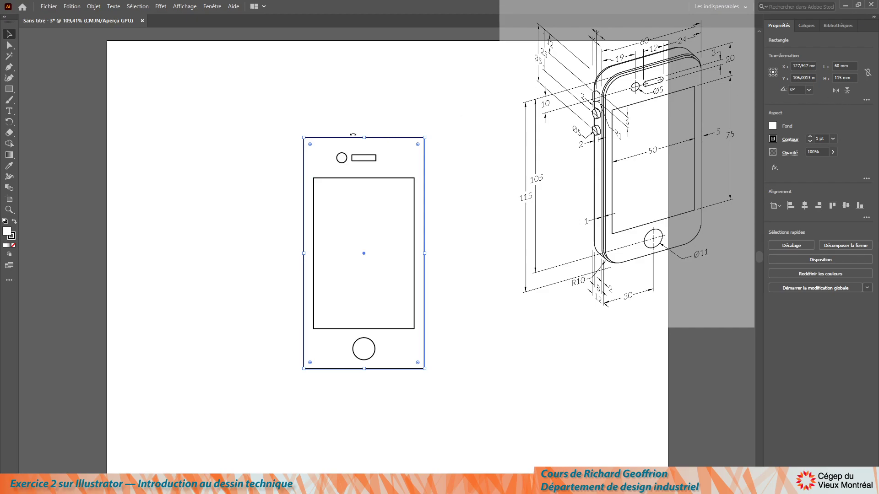
pyautogui.click(96, 7)
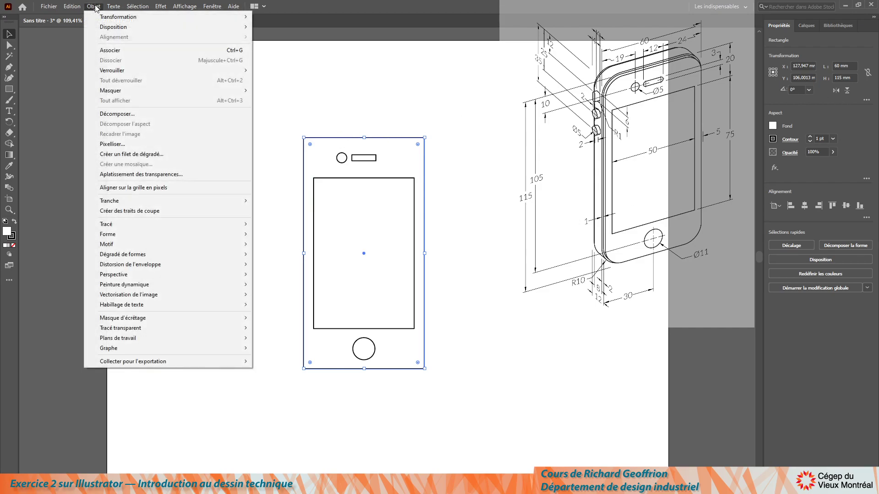
pyautogui.moveTo(119, 226)
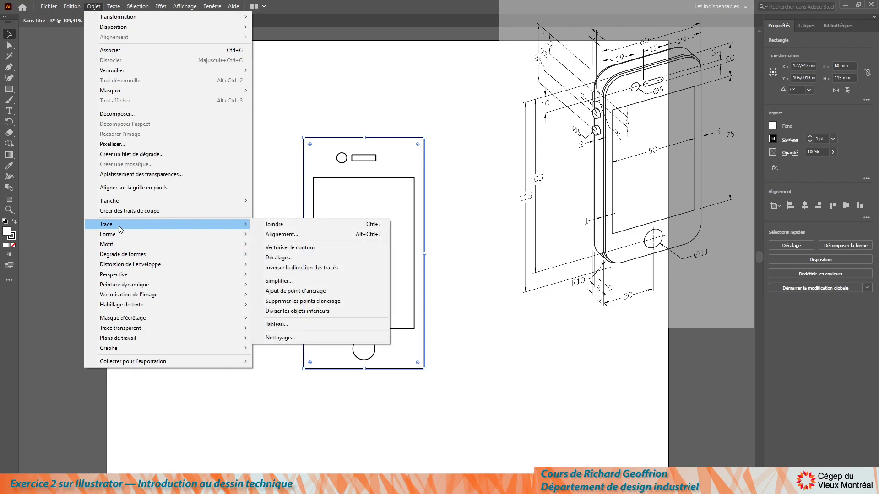
pyautogui.click(307, 258)
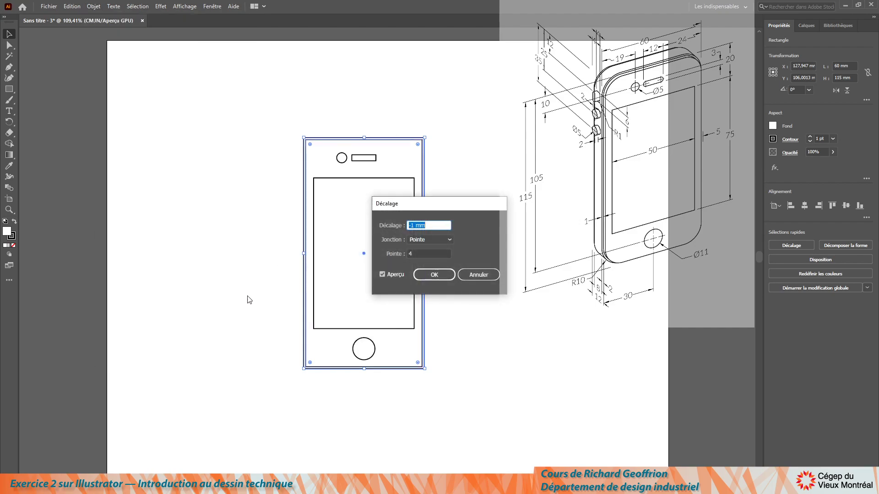
pyautogui.moveTo(447, 206); pyautogui.dragTo(549, 188)
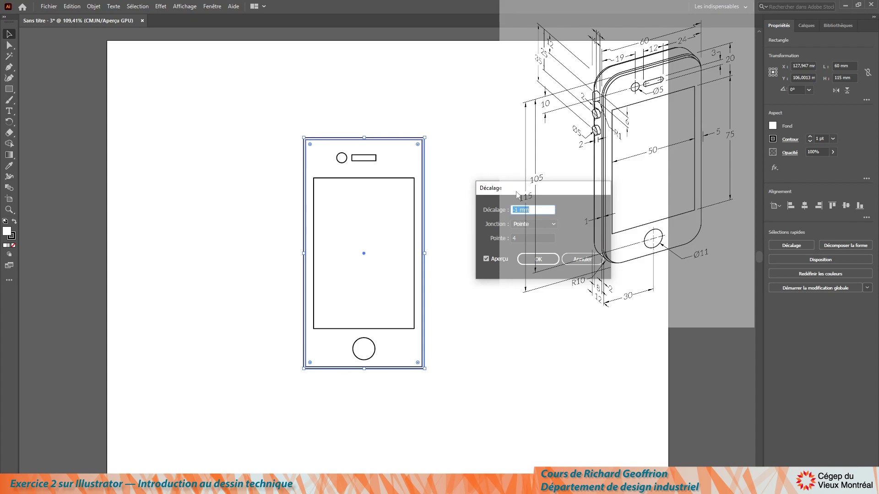
pyautogui.click(538, 259)
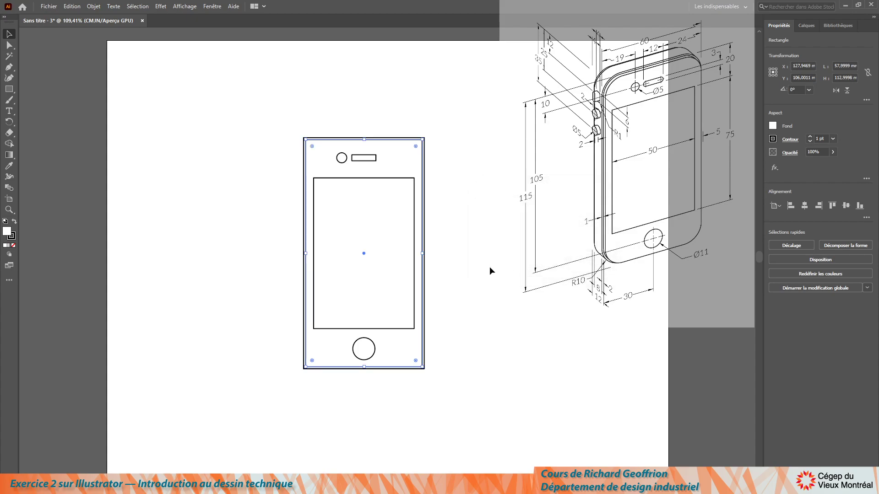
pyautogui.click(490, 268)
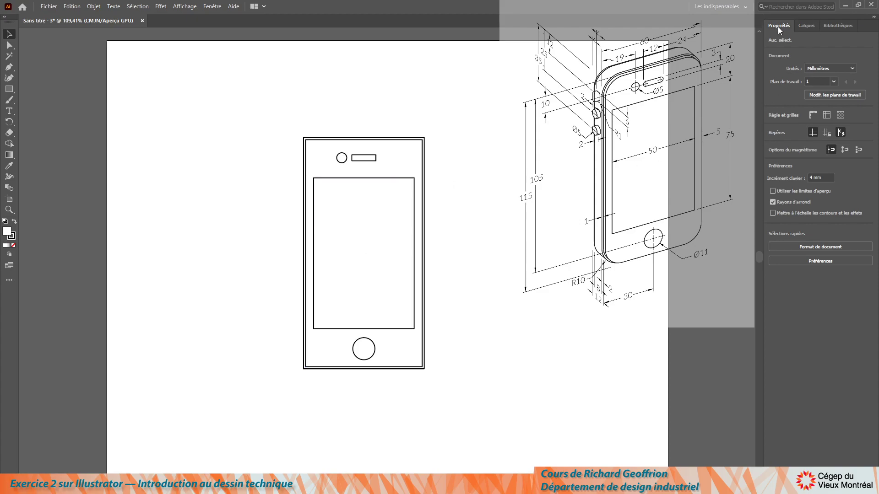
# Step: Display the Control bar, inspect the outer outline's shape options in it, and hide the bar again
pyautogui.click(208, 6)
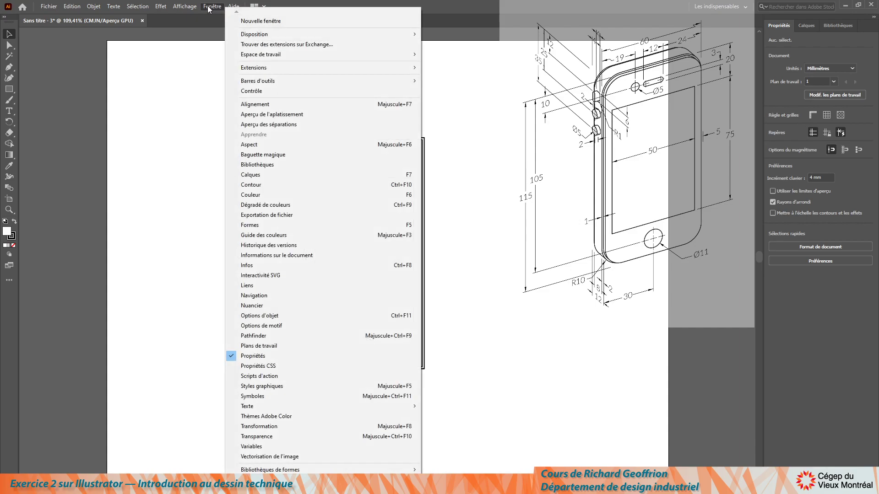
pyautogui.click(509, 258)
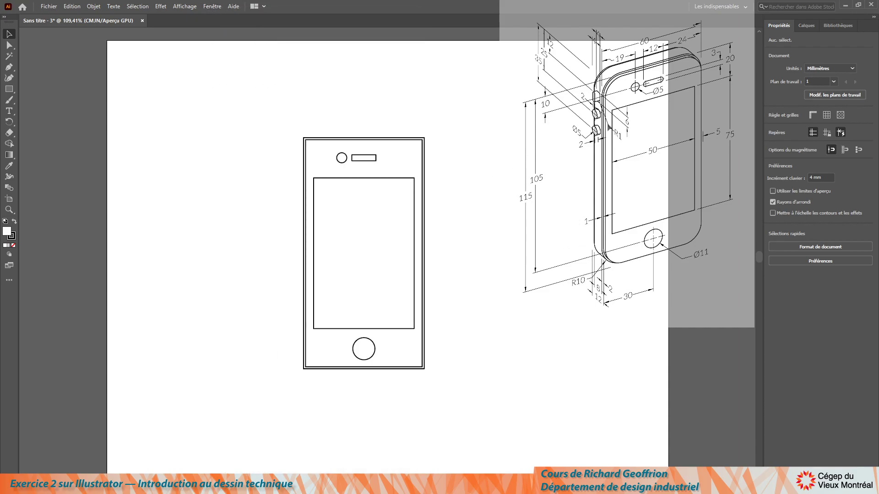
pyautogui.click(212, 7)
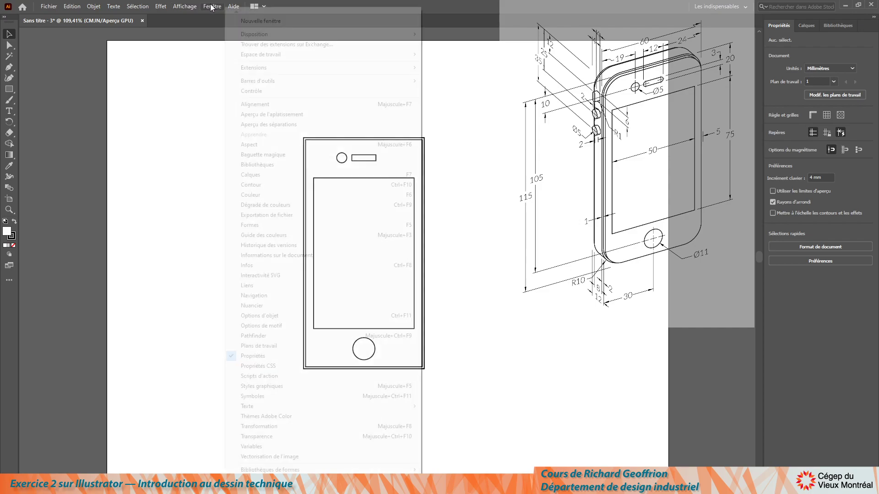
pyautogui.click(250, 92)
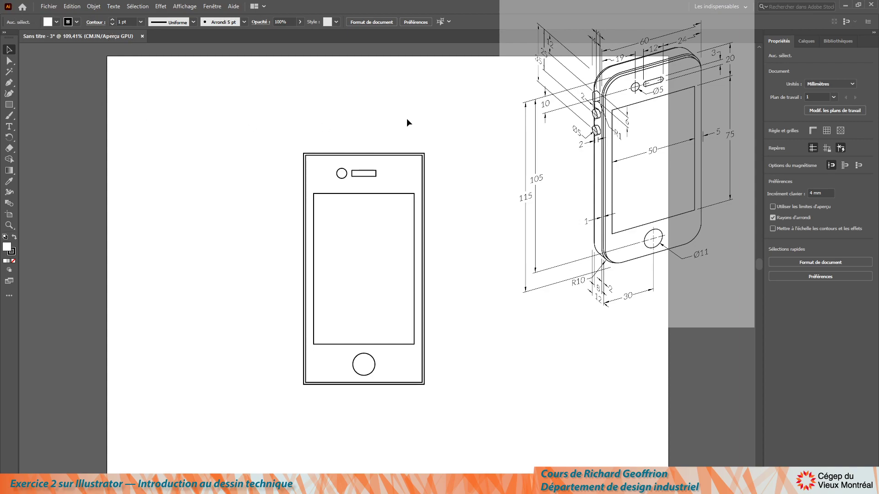
pyautogui.click(395, 154)
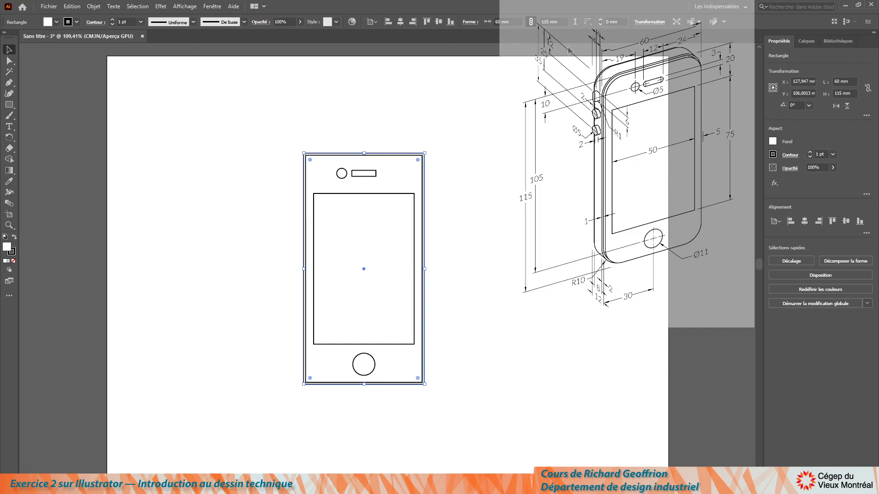
pyautogui.click(213, 7)
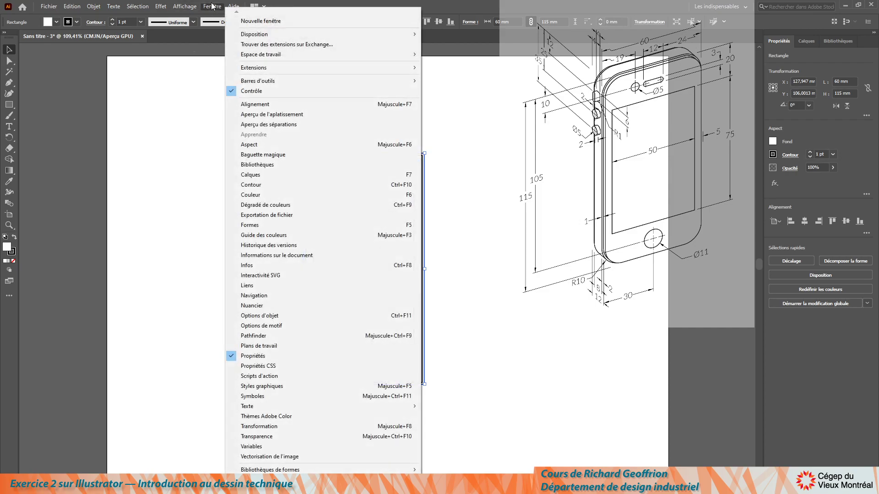
pyautogui.click(247, 92)
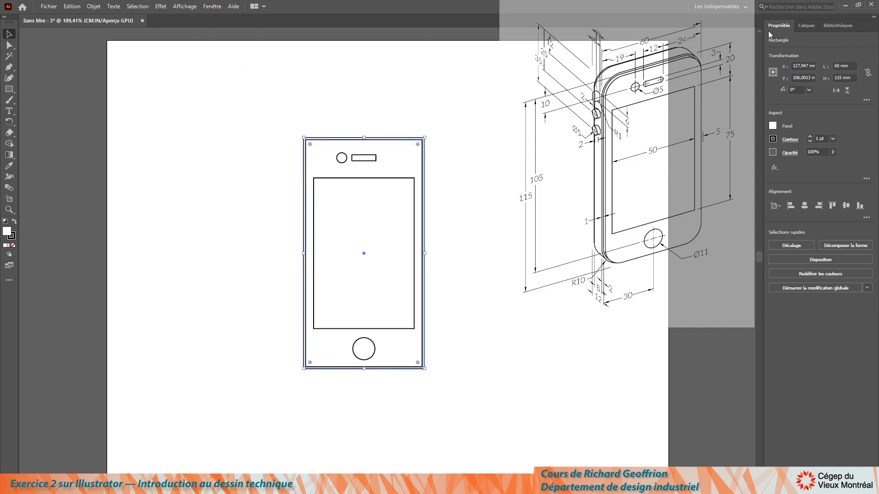
# Step: Round all four corners of the phone's outer outline with a linked 10 mm radius
pyautogui.click(473, 133)
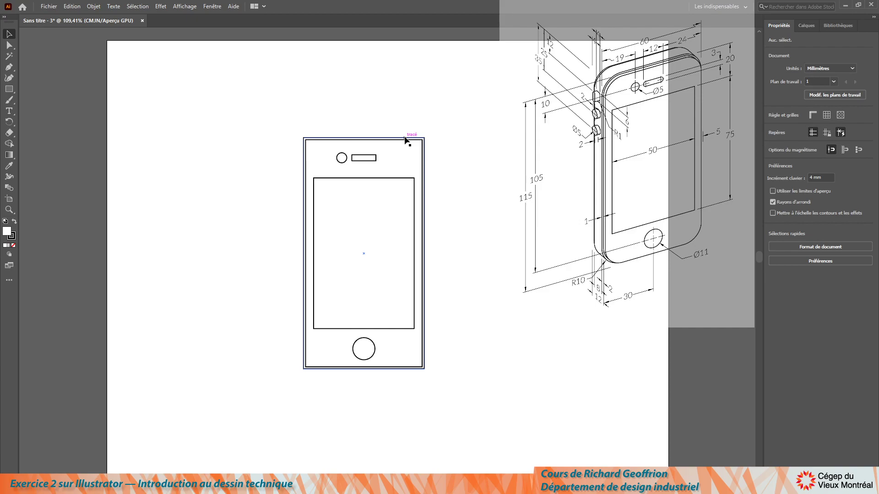
pyautogui.click(364, 157)
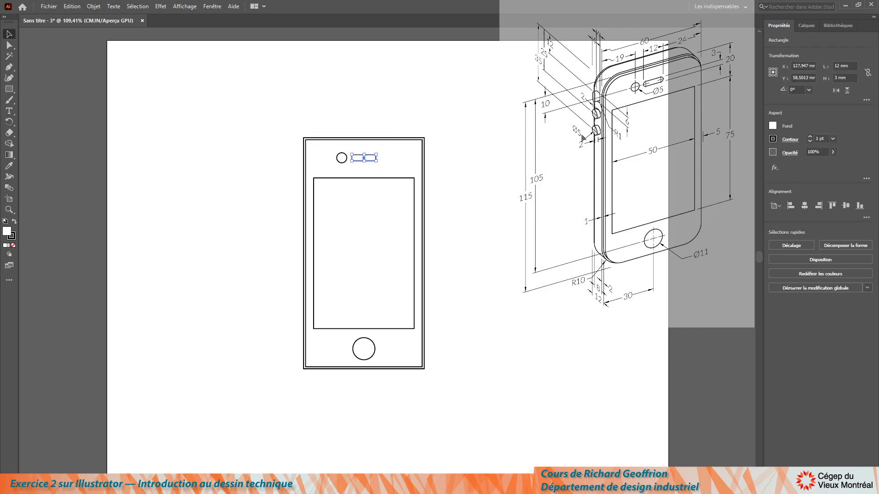
pyautogui.click(403, 138)
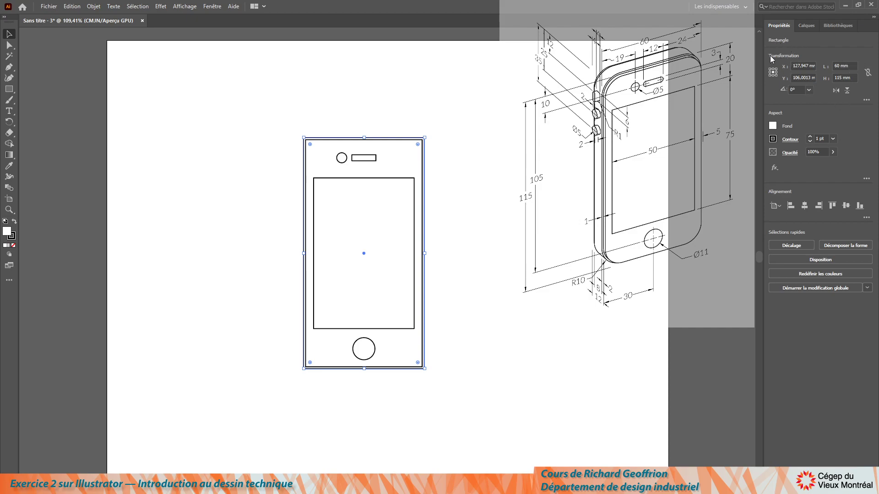
pyautogui.click(867, 101)
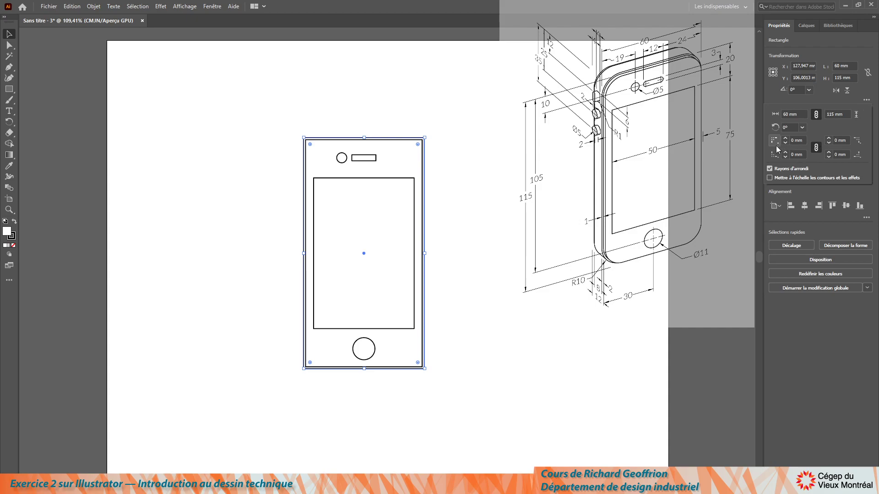
pyautogui.click(816, 150)
pyautogui.click(840, 140)
pyautogui.write('10')
pyautogui.press('Tab')
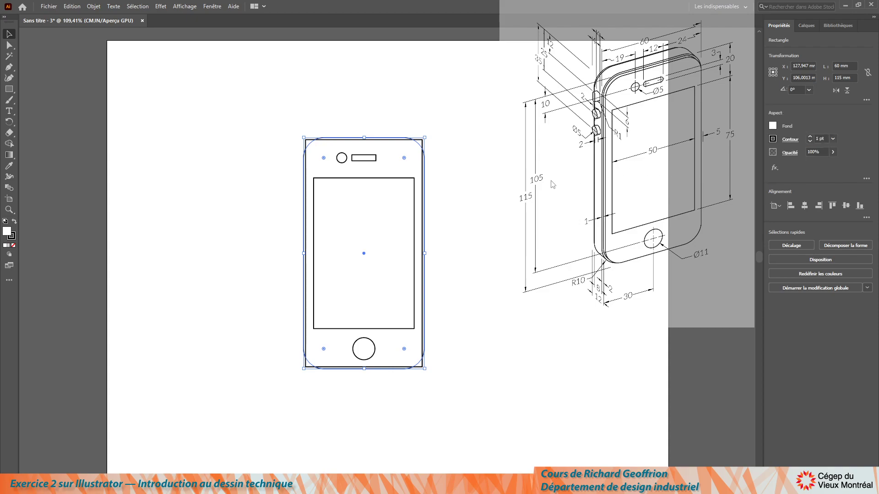
pyautogui.click(488, 178)
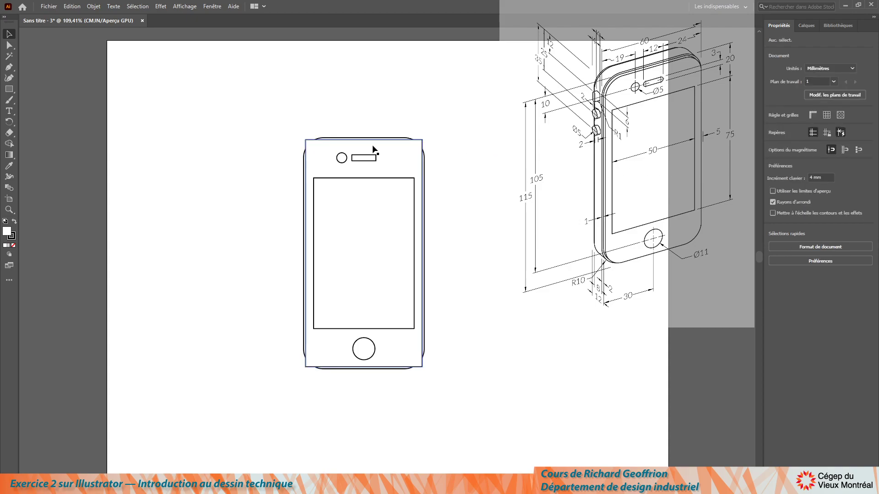
# Step: Round all four corners of the inner outline with a linked 9 mm radius
pyautogui.click(310, 143)
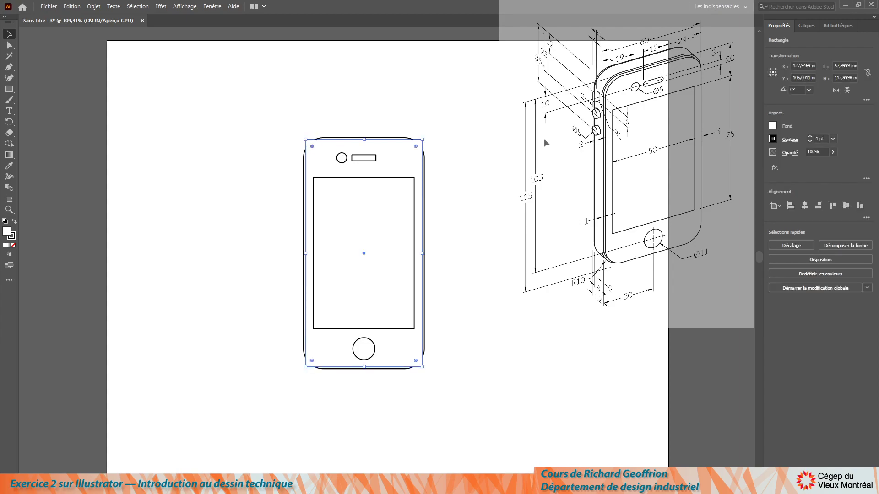
pyautogui.click(866, 100)
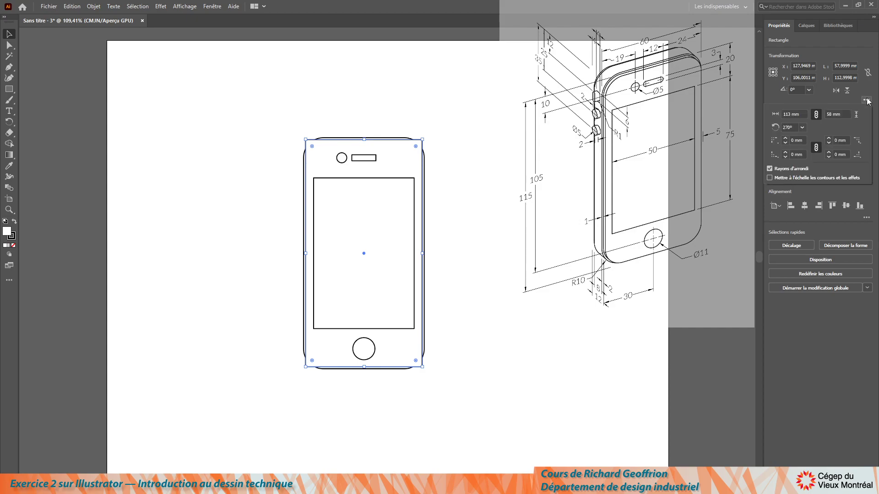
pyautogui.click(837, 140)
pyautogui.write('9')
pyautogui.press('Tab')
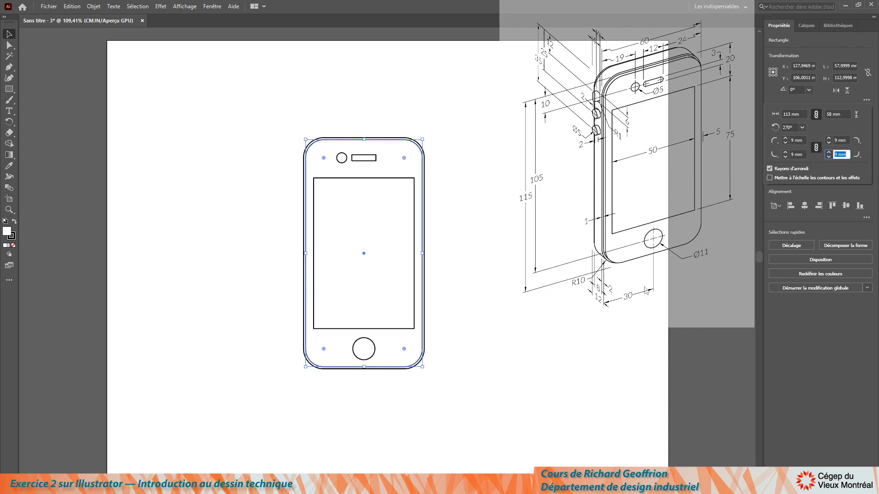
pyautogui.click(598, 218)
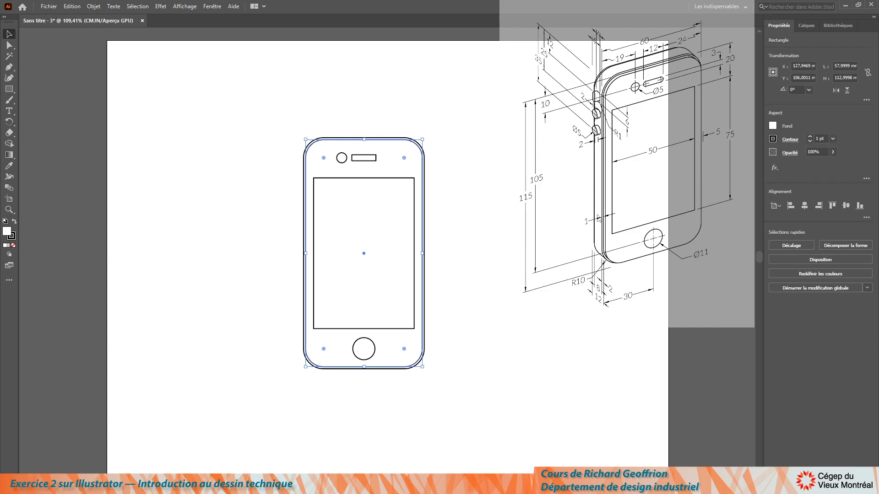
pyautogui.click(598, 219)
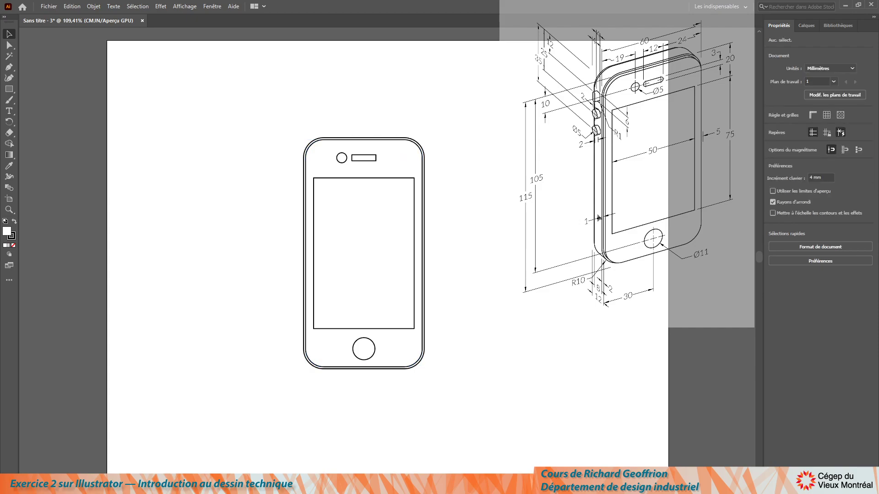
# Step: Round the speaker rectangle's ends fully by entering a linked corner radius of 50 mm, and check the applied radii
pyautogui.click(374, 162)
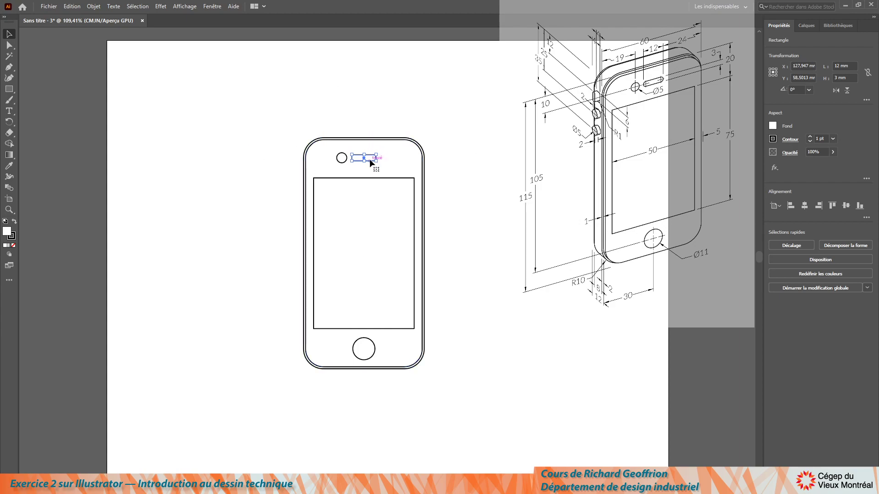
pyautogui.click(866, 101)
pyautogui.click(838, 140)
pyautogui.write('50mm')
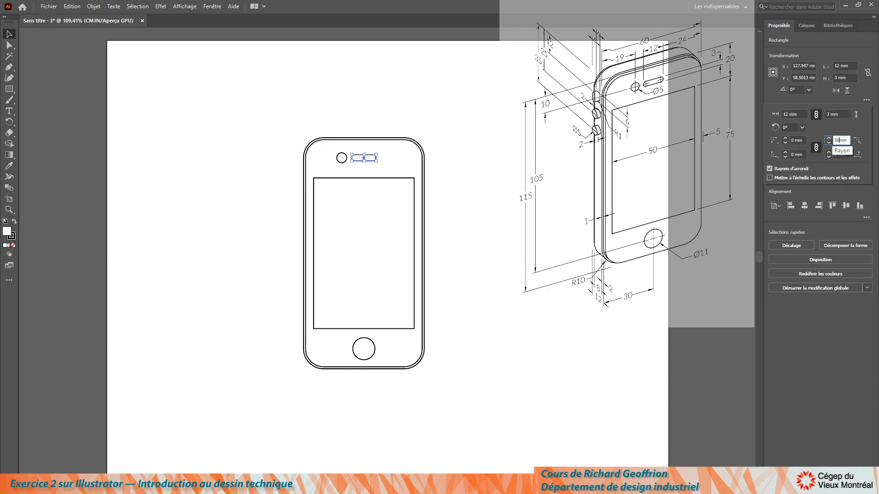
pyautogui.press('Return')
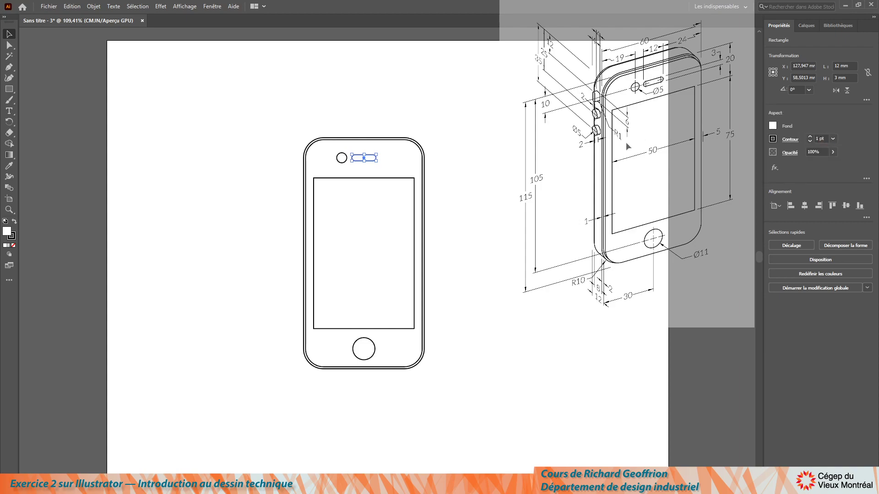
pyautogui.click(494, 149)
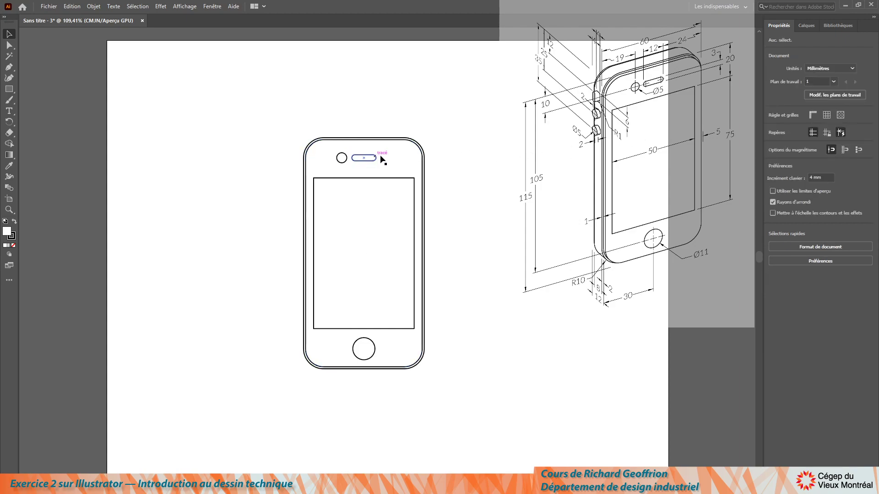
pyautogui.click(364, 161)
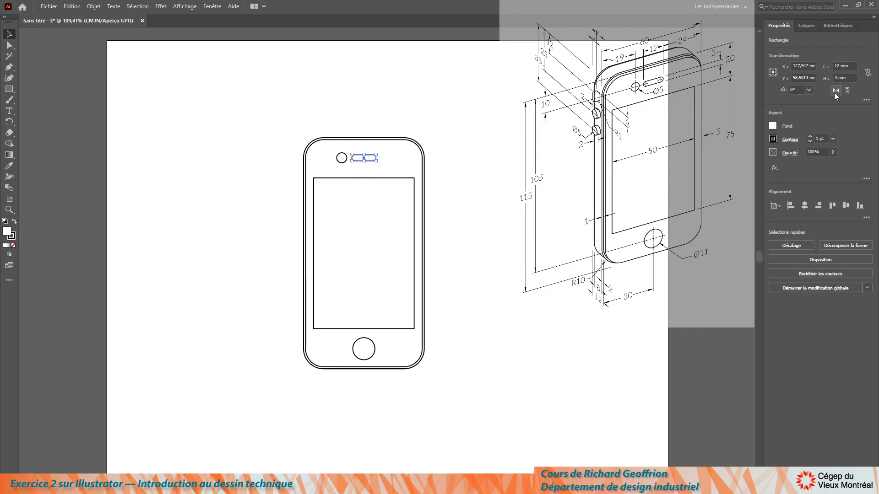
pyautogui.click(867, 101)
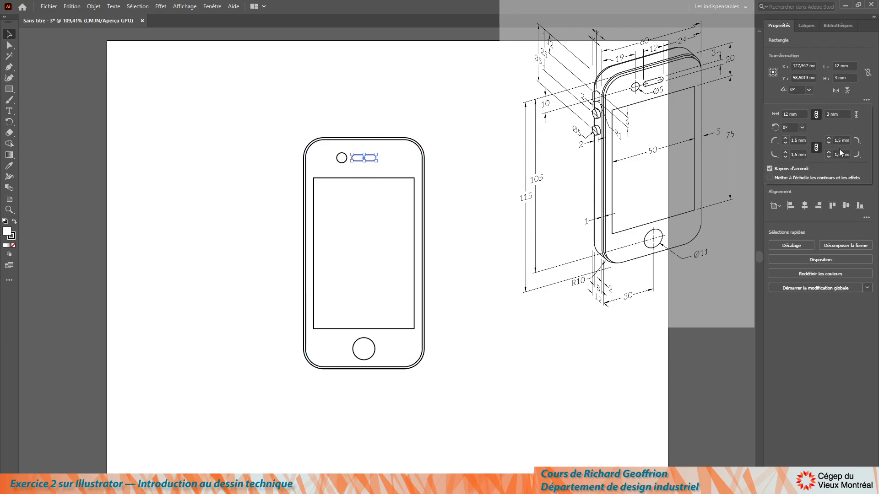
pyautogui.click(496, 158)
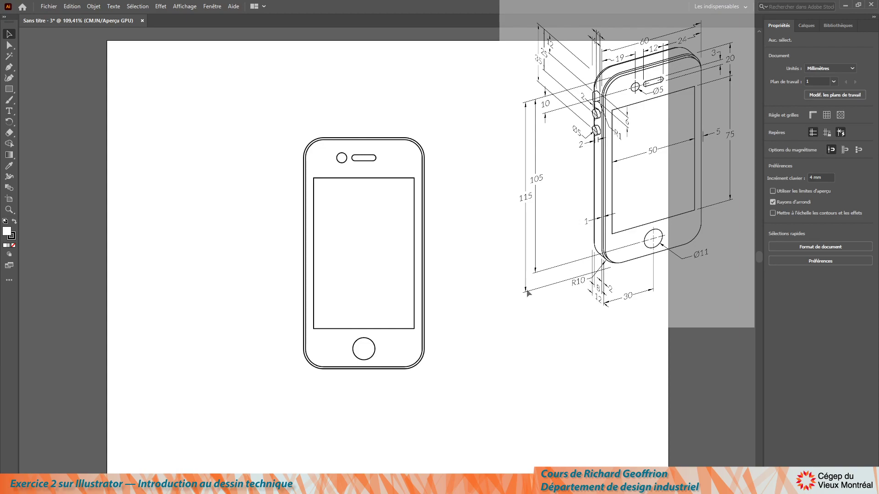
# Step: Draw an 8 × 115 mm rectangle left of the front view for the side view's body, aligned with the outer outline's top edge
pyautogui.press('m')
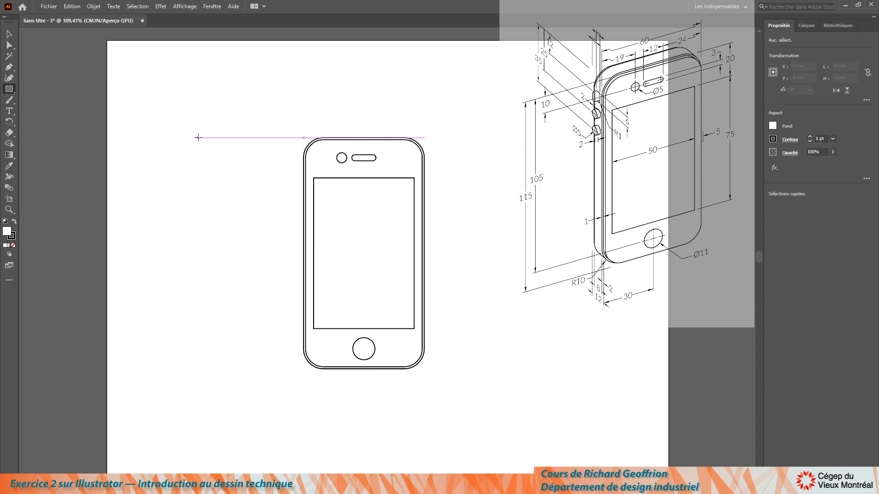
pyautogui.click(198, 137)
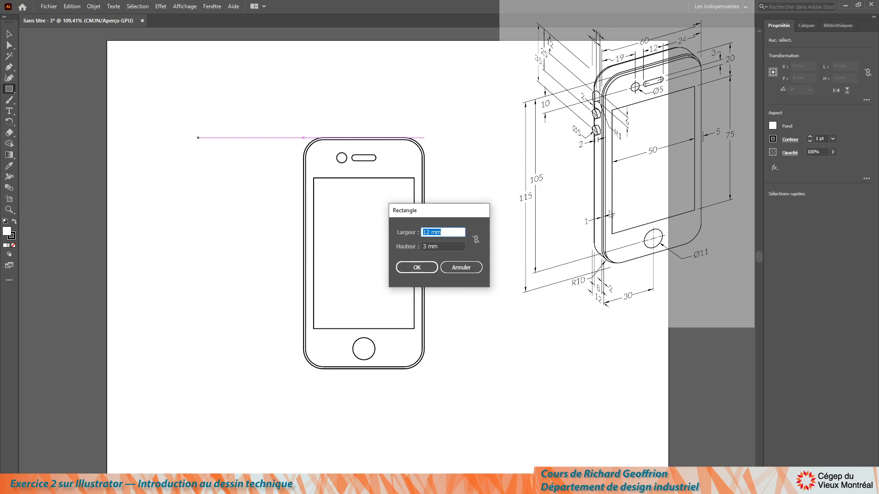
pyautogui.write('8')
pyautogui.press('Tab')
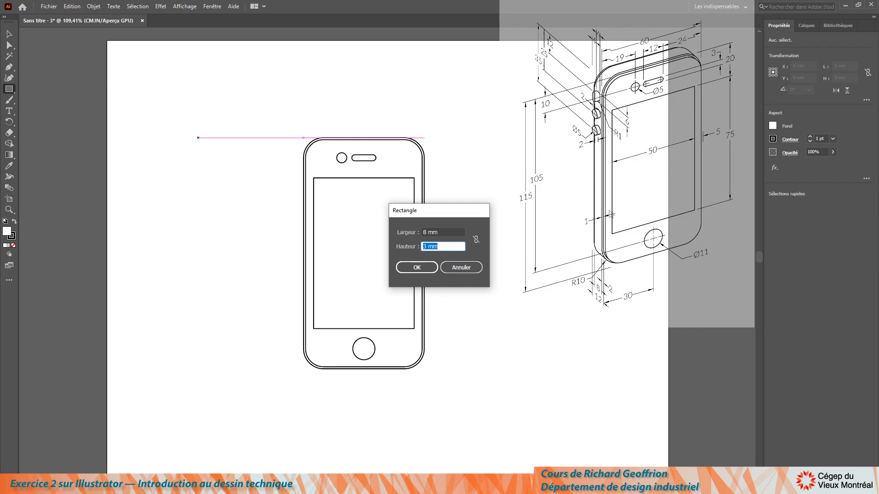
pyautogui.write('115')
pyautogui.press('Return')
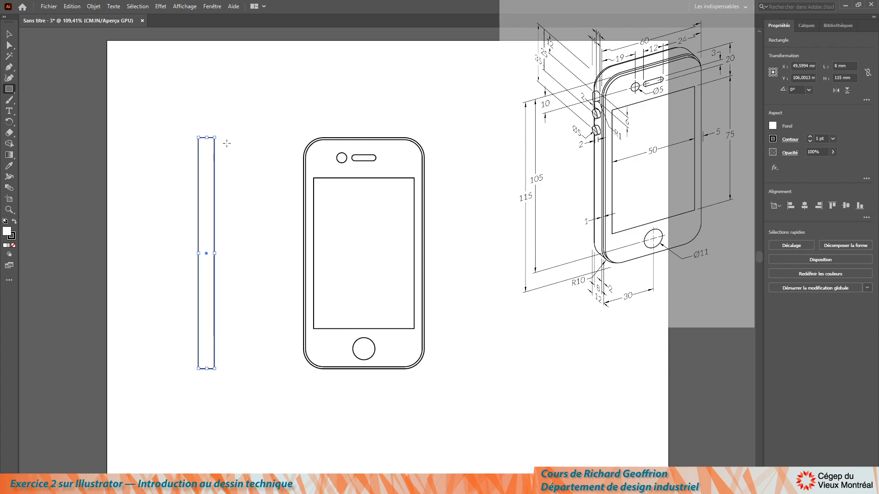
# Step: Draw a 2 × 113 mm rectangle starting on the top edge of the front view's inner outline
pyautogui.click(329, 138)
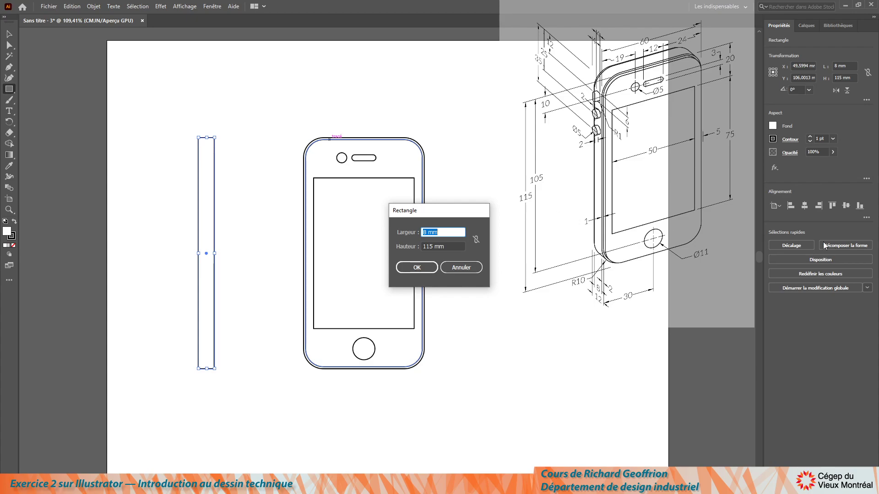
pyautogui.write('2')
pyautogui.press('Tab')
pyautogui.write('113')
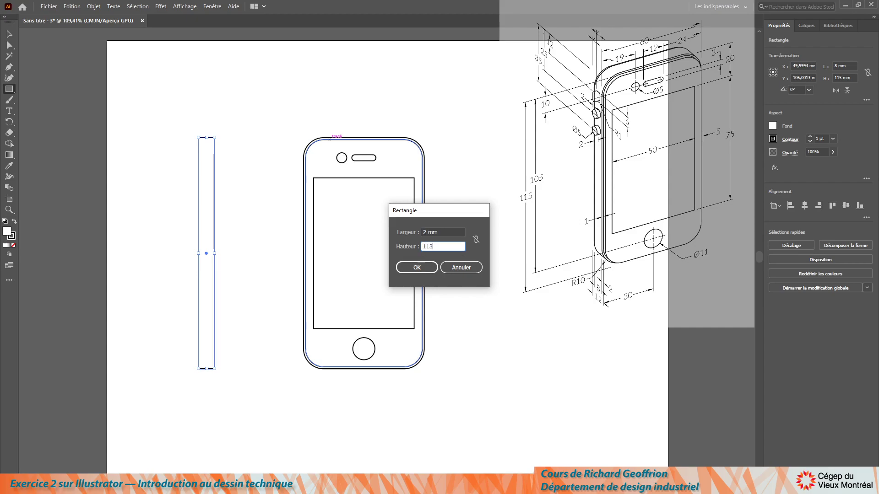
pyautogui.press('Return')
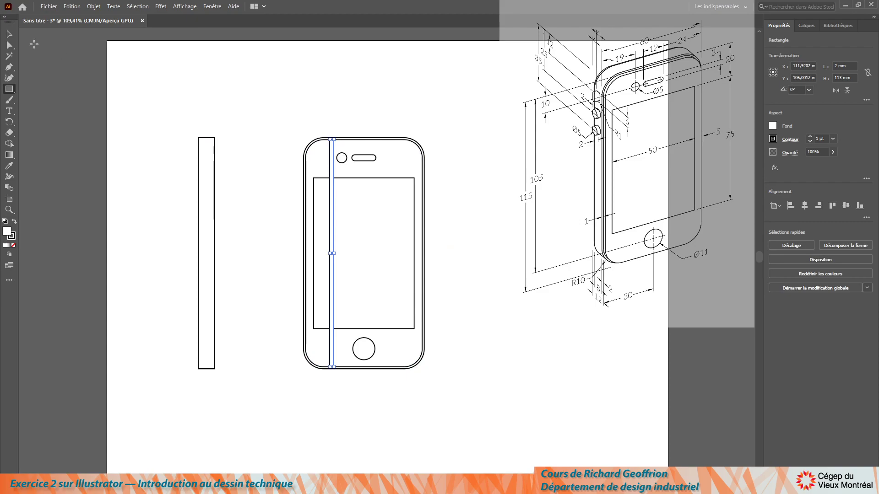
# Step: Move the 2 × 113 mm rectangle horizontally until it snaps against the right edge of the side view's body
pyautogui.click(9, 34)
pyautogui.moveTo(338, 200); pyautogui.dragTo(220, 198)
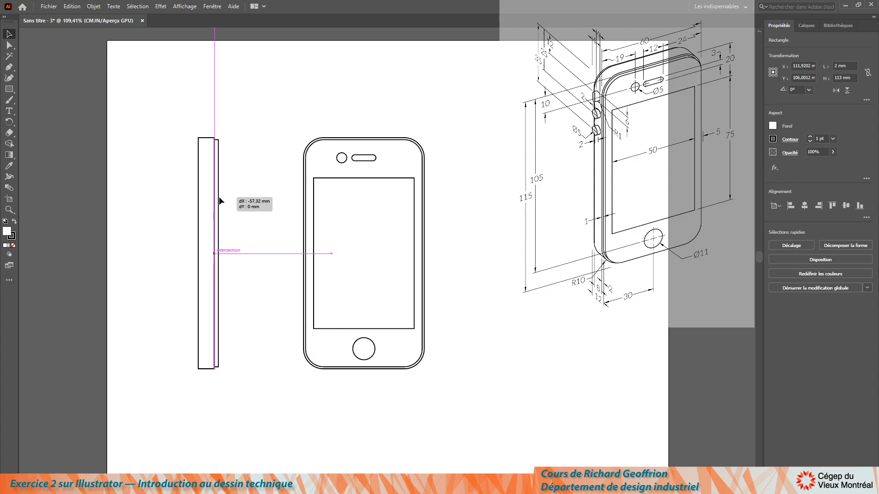
pyautogui.moveTo(219, 198); pyautogui.dragTo(219, 200)
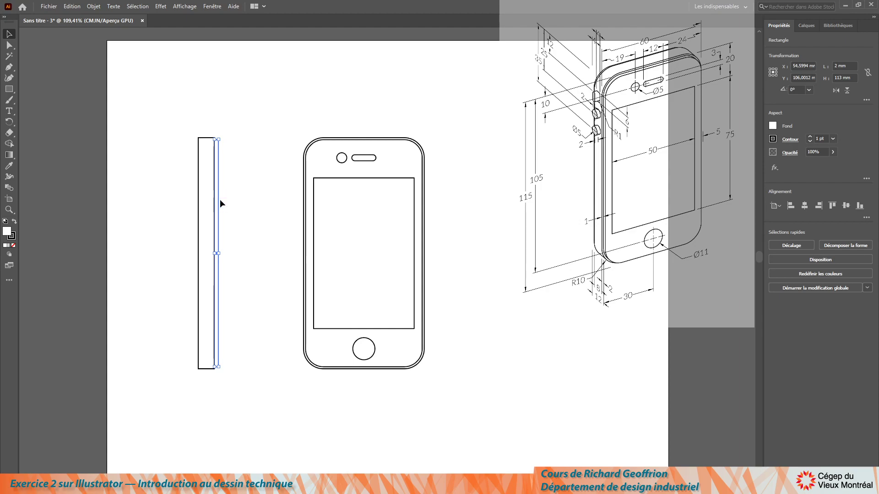
pyautogui.click(263, 202)
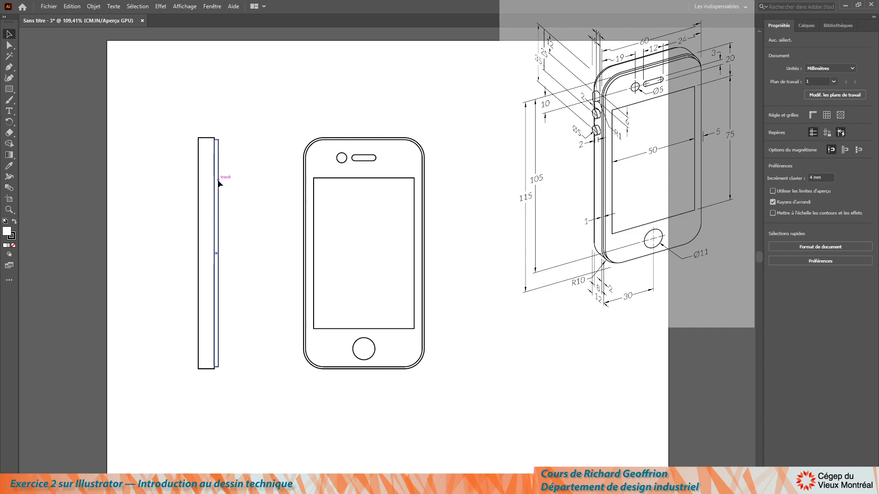
# Step: Copy the narrow rectangle horizontally to the left edge of the side view's body, offset 10 mm from the original
pyautogui.moveTo(218, 179); pyautogui.dragTo(199, 191)
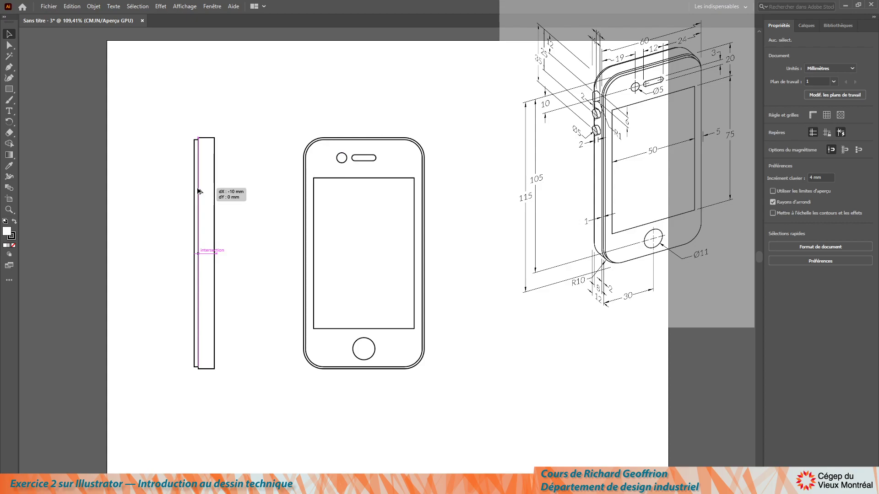
pyautogui.moveTo(199, 191); pyautogui.dragTo(198, 191)
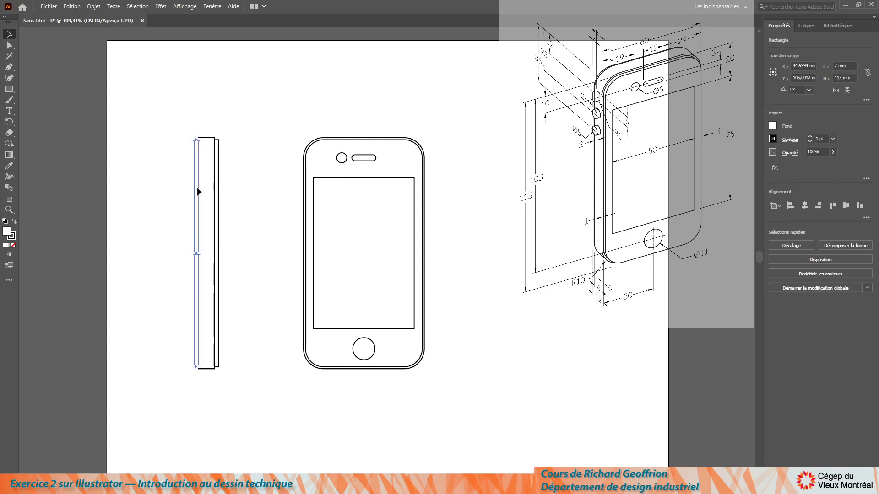
pyautogui.click(269, 229)
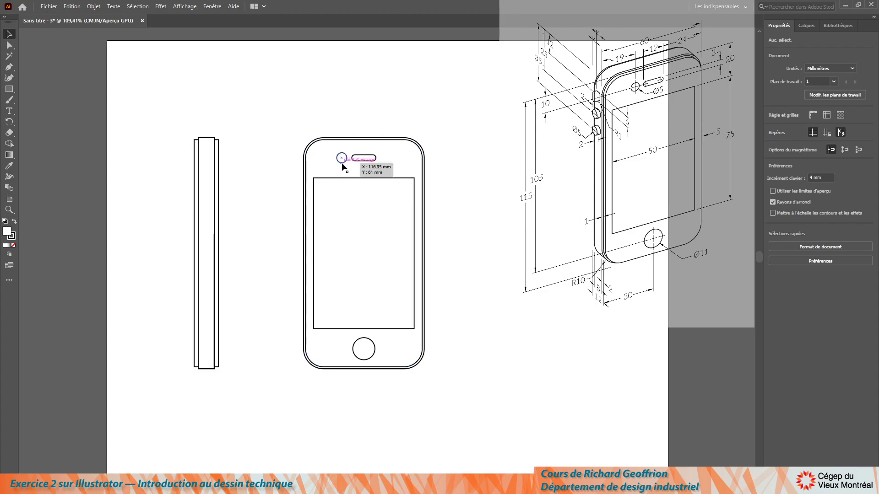
# Step: Copy the front view's 5 mm camera circle and centre the copy on the top edge of the side view's body
pyautogui.moveTo(341, 165); pyautogui.dragTo(244, 113)
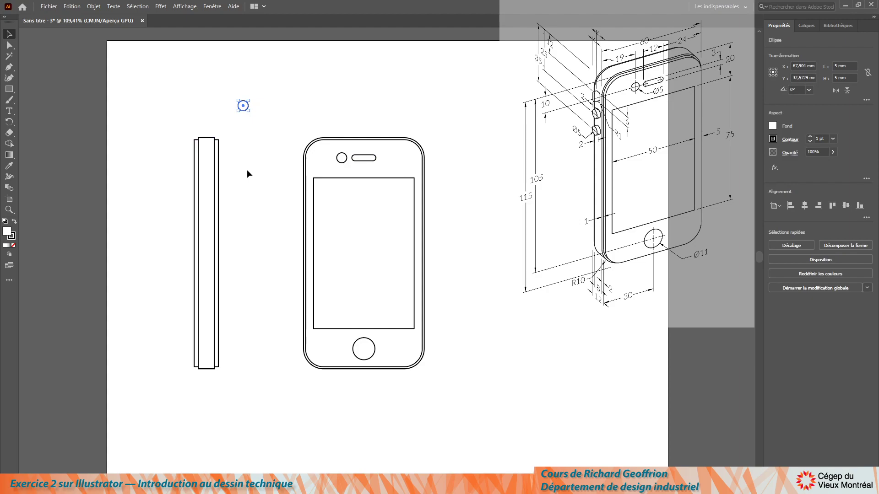
pyautogui.click(275, 99)
pyautogui.moveTo(242, 109); pyautogui.dragTo(212, 142)
pyautogui.click(262, 129)
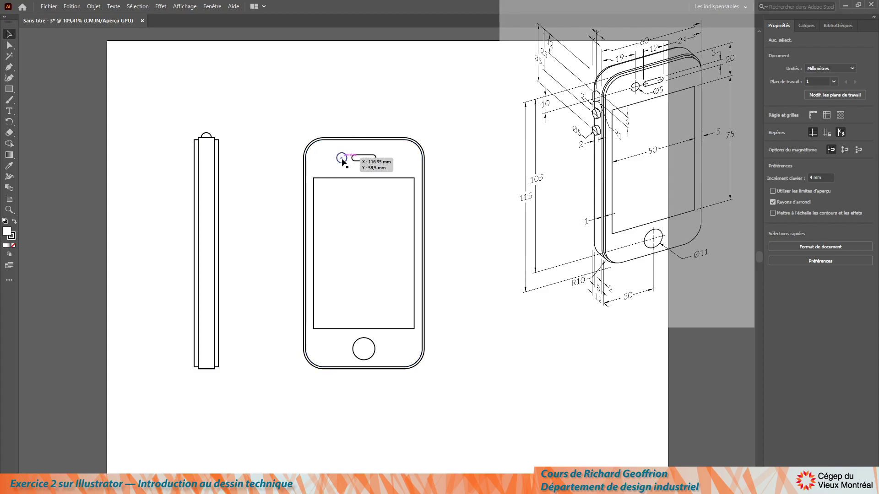
# Step: Bring the circle on the side view's top edge to the front of the stacking order
pyautogui.click(206, 133)
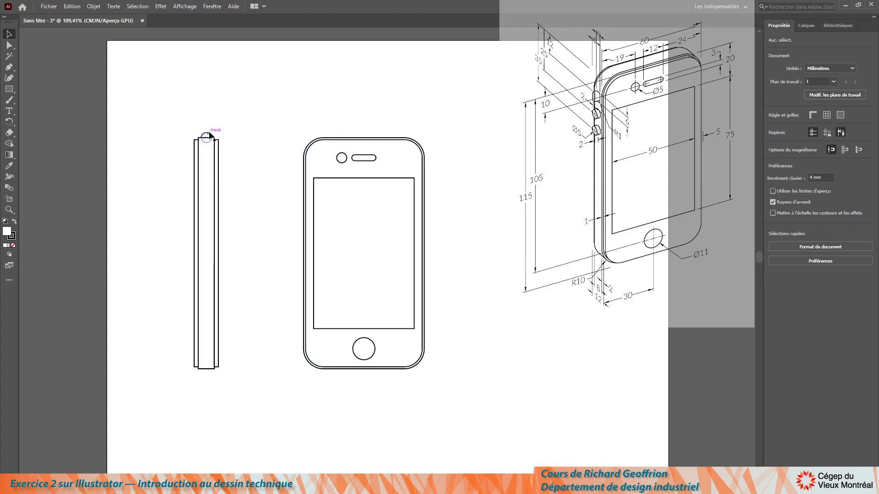
pyautogui.rightClick(206, 132)
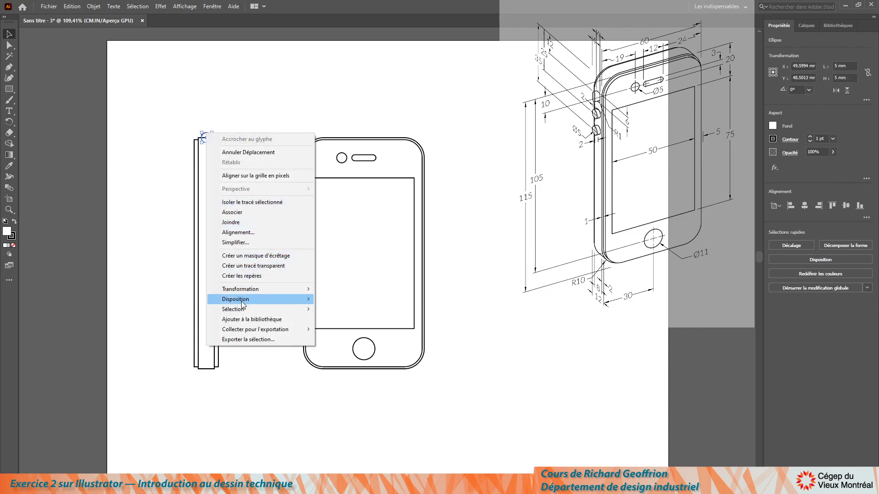
pyautogui.moveTo(243, 304)
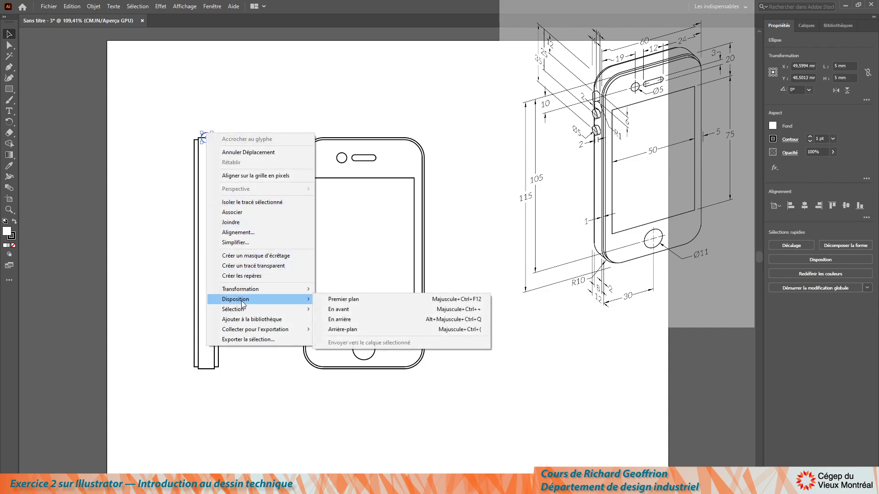
pyautogui.click(341, 300)
pyautogui.click(272, 126)
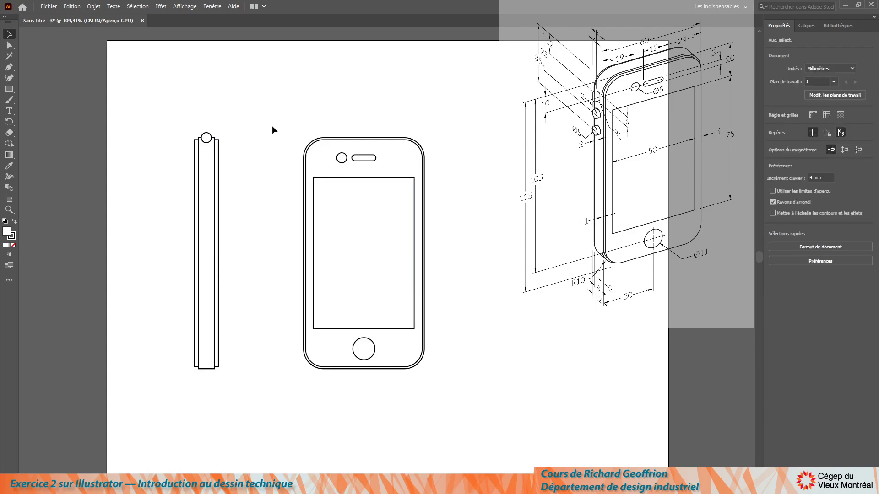
# Step: Copy the circle on the side view's top edge 25 mm straight down, with 0 mm horizontal offset
pyautogui.click(206, 134)
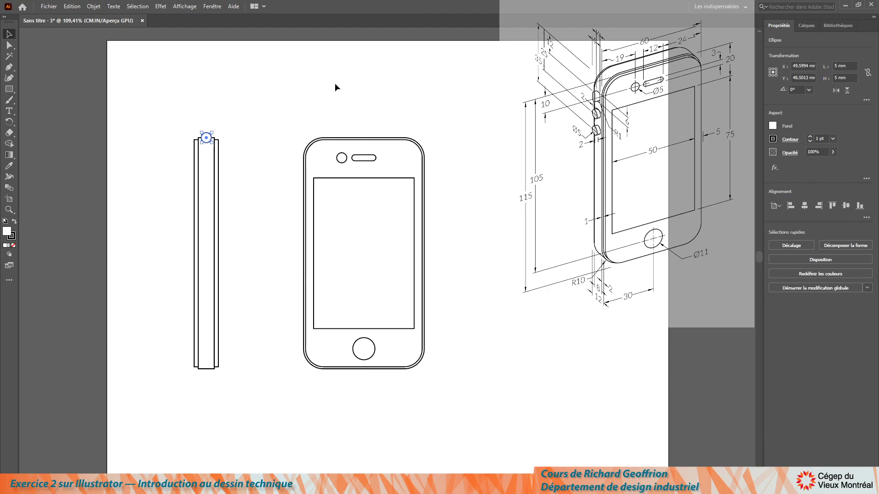
pyautogui.press('Return')
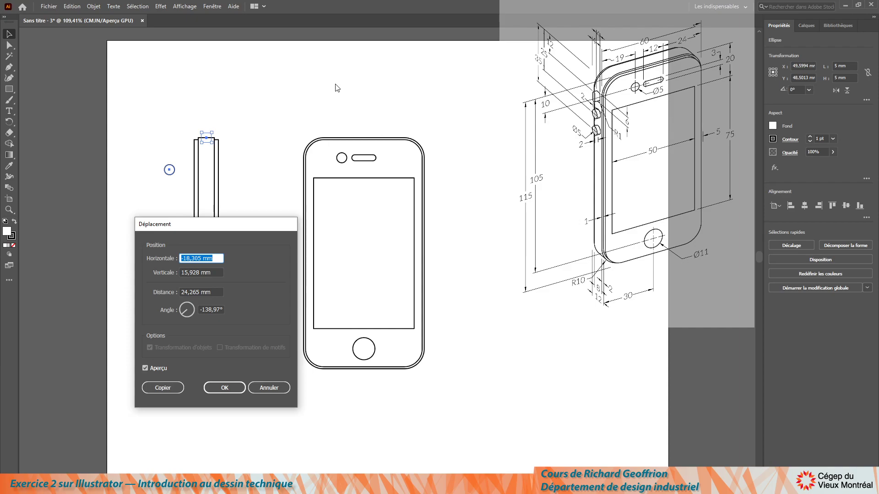
pyautogui.write('0')
pyautogui.press('Tab')
pyautogui.moveTo(233, 223); pyautogui.dragTo(335, 186)
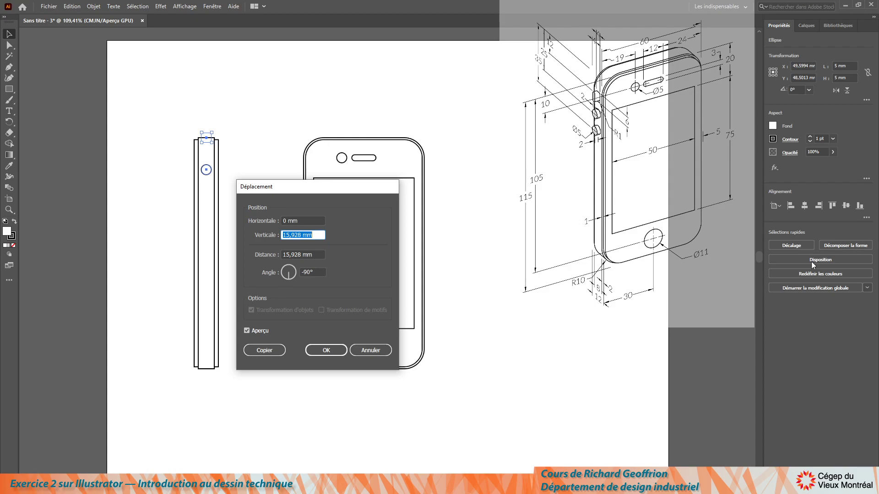
pyautogui.write('25')
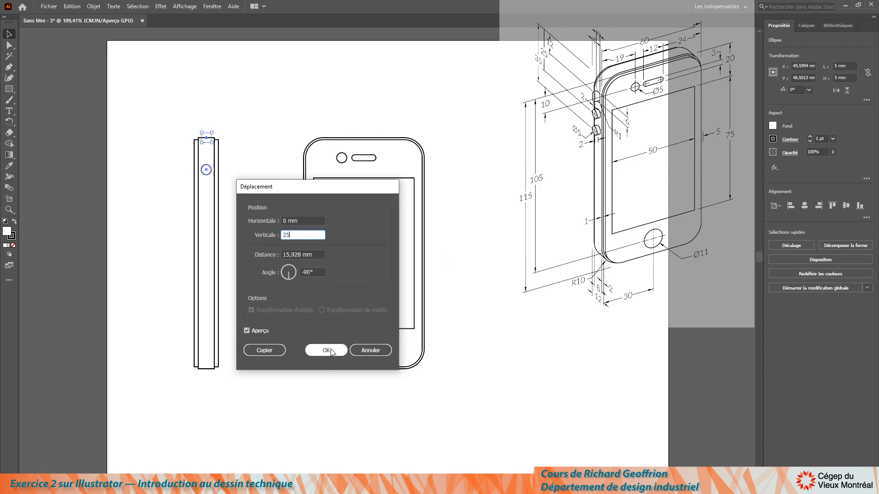
pyautogui.click(267, 351)
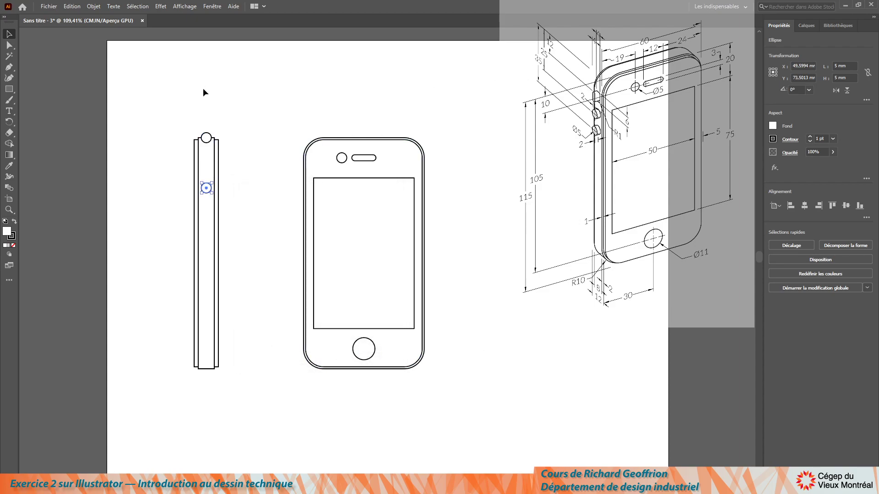
# Step: Move the original circle from the side view's top edge 35 mm straight down to form the second round button
pyautogui.moveTo(221, 136); pyautogui.dragTo(222, 133)
pyautogui.press('Return')
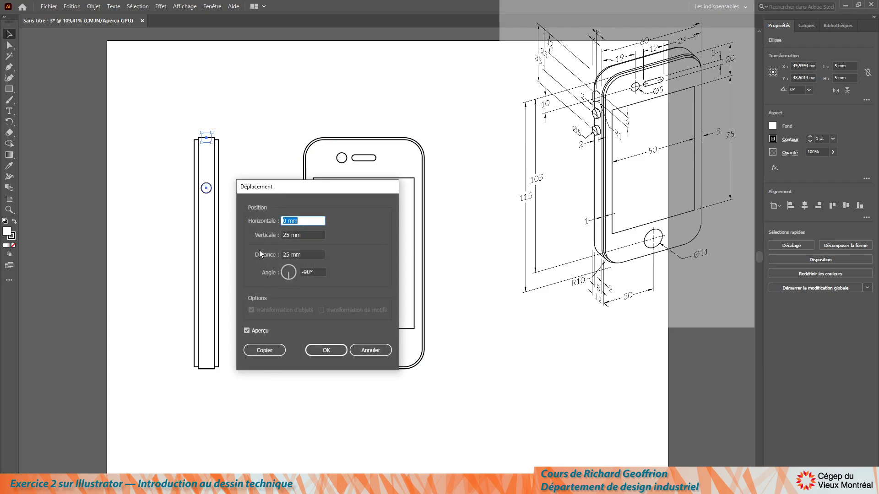
pyautogui.doubleClick(285, 234)
pyautogui.write('35')
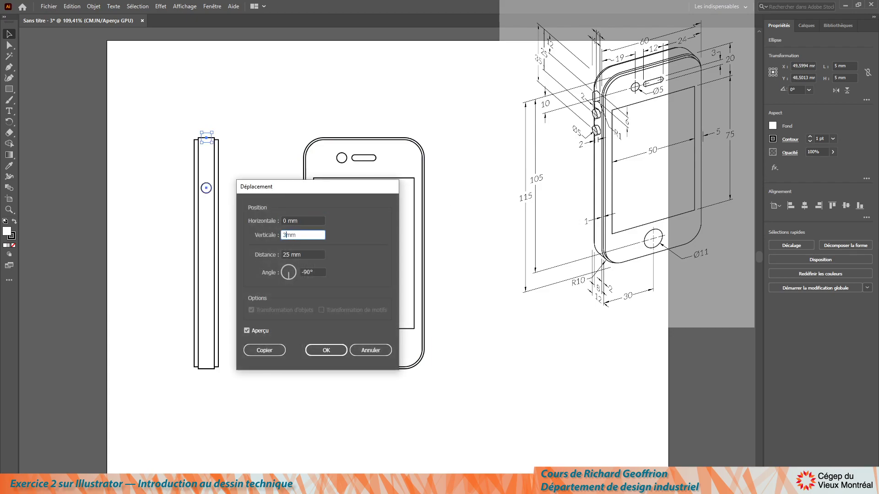
pyautogui.press('Return')
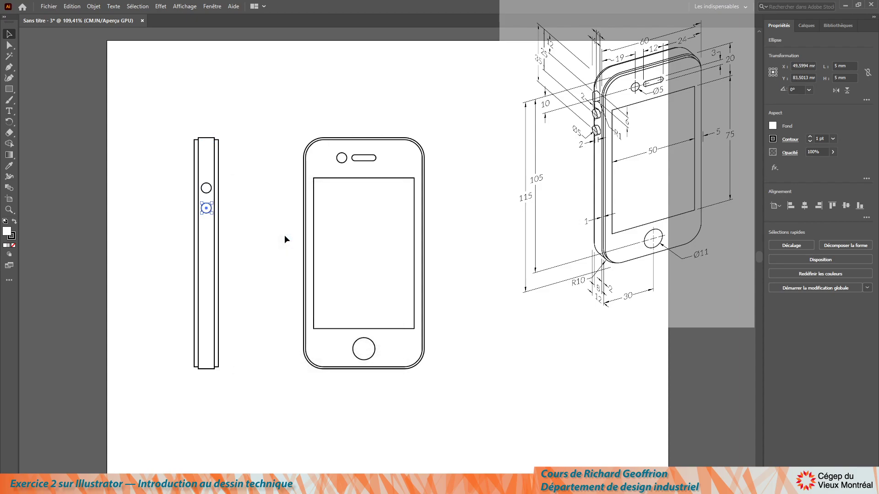
pyautogui.click(272, 171)
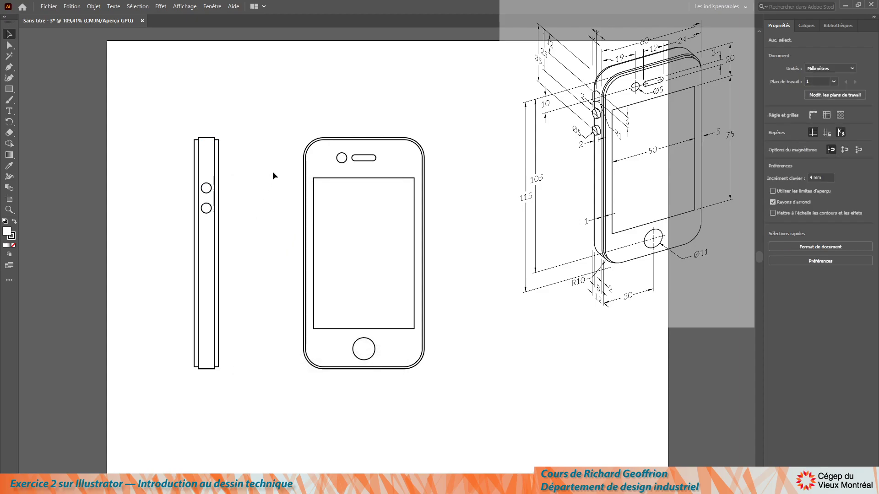
# Step: Draw a 4 × 6 mm rectangle in the empty space between the side and front views
pyautogui.click(9, 90)
pyautogui.click(253, 120)
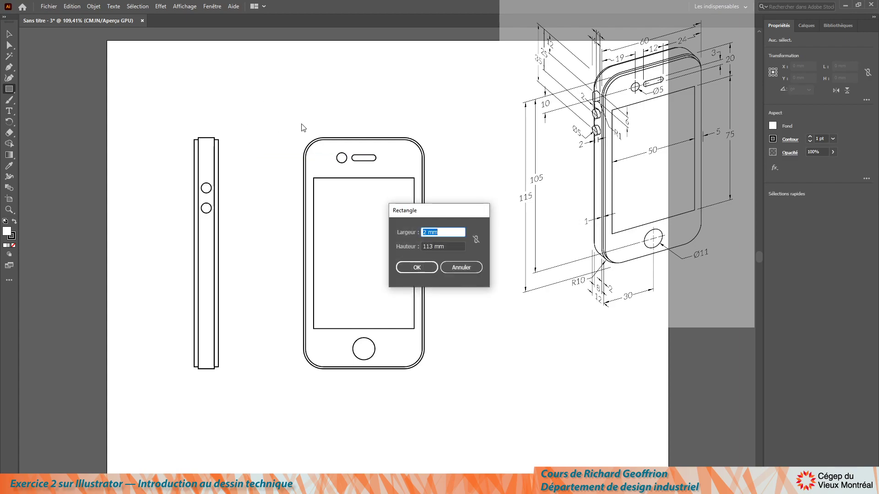
pyautogui.write('4')
pyautogui.press('Tab')
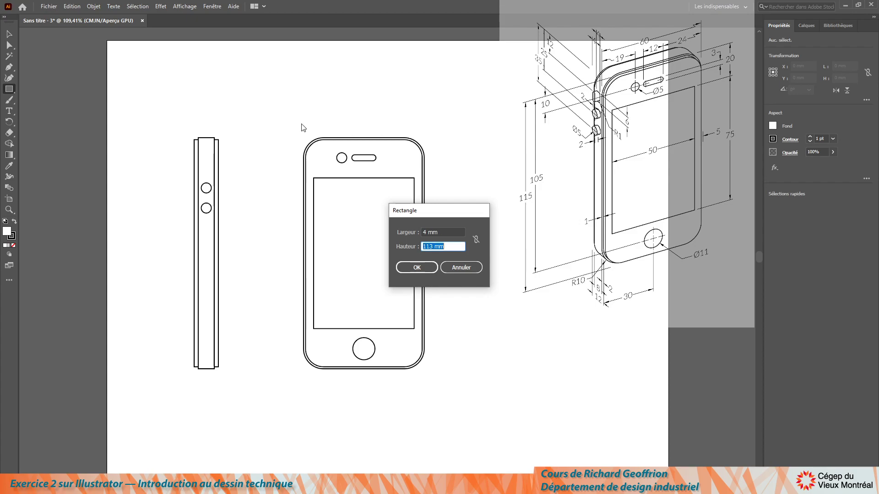
pyautogui.write('6')
pyautogui.press('Return')
pyautogui.press('v')
pyautogui.click(310, 102)
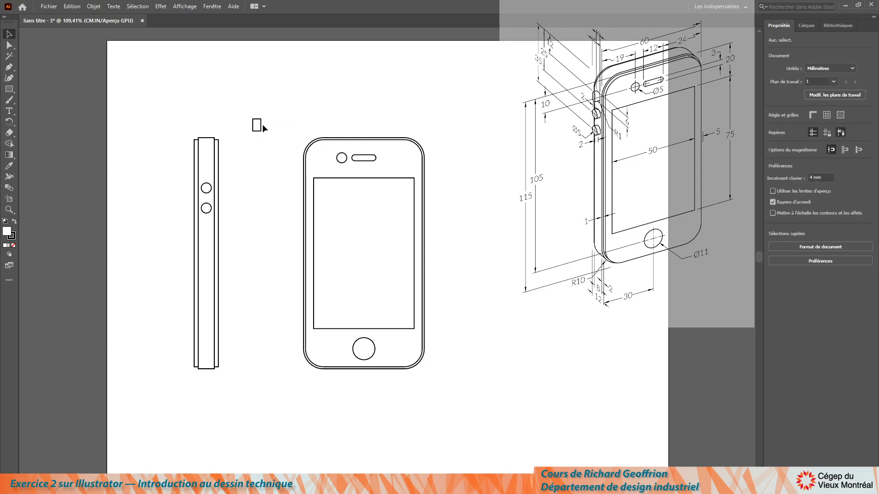
# Step: Snap the 4 × 6 mm rectangle to the top centre of the side view's body and move it 12 mm straight down
pyautogui.moveTo(262, 123); pyautogui.dragTo(211, 145)
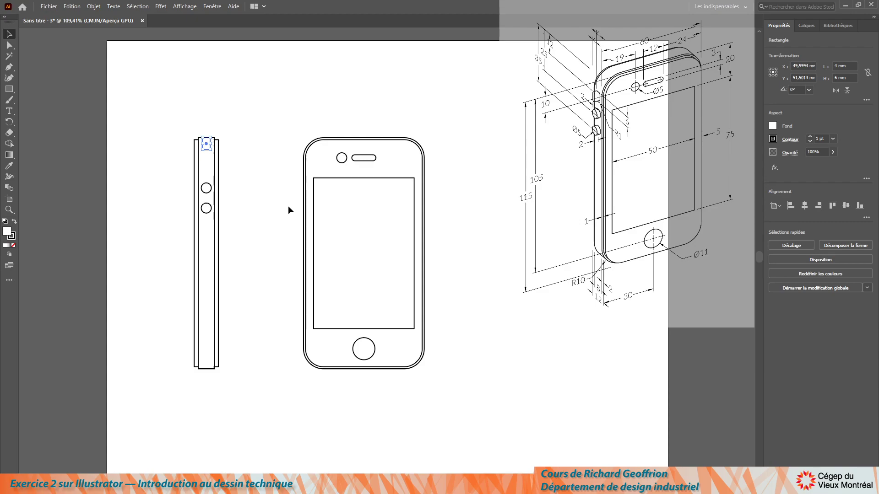
pyautogui.press('Return')
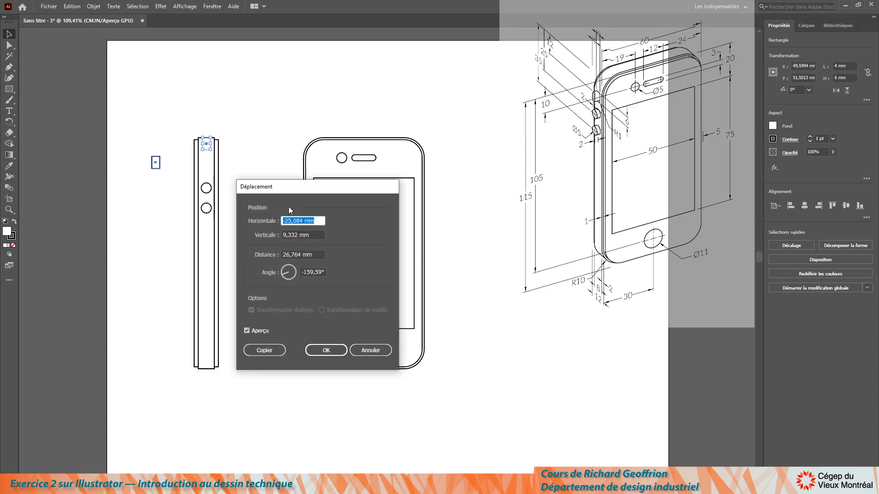
pyautogui.write('0')
pyautogui.press('Tab')
pyautogui.write('12')
pyautogui.press('Return')
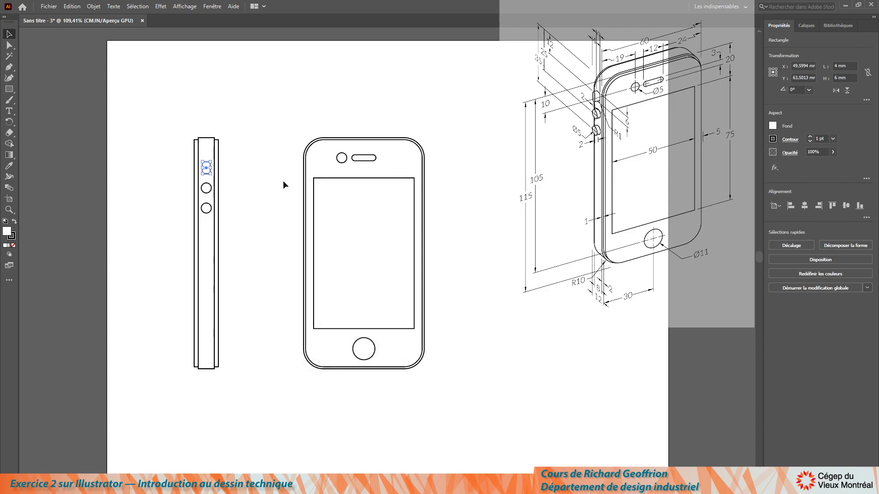
pyautogui.click(261, 185)
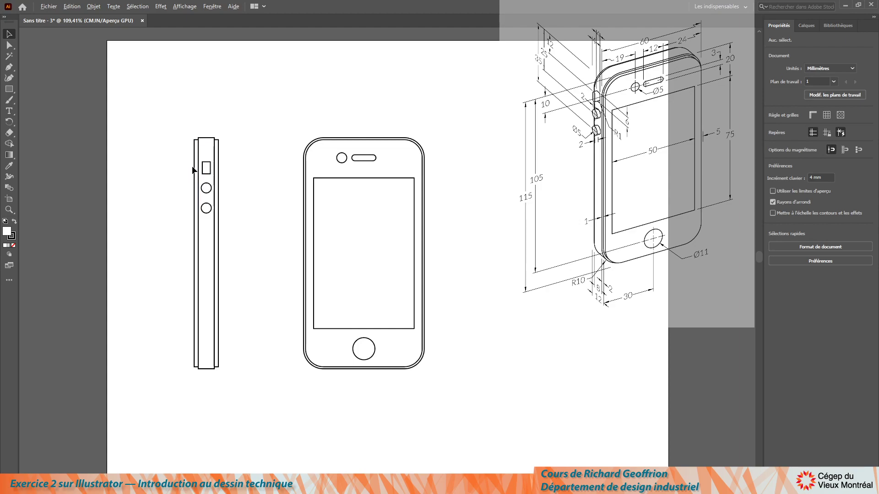
# Step: Draw a 2 × 6 mm rectangle over the left half of the side view's 4 × 6 mm rectangle
pyautogui.scroll(5, 176, 163)
pyautogui.scroll(2, 177, 163)
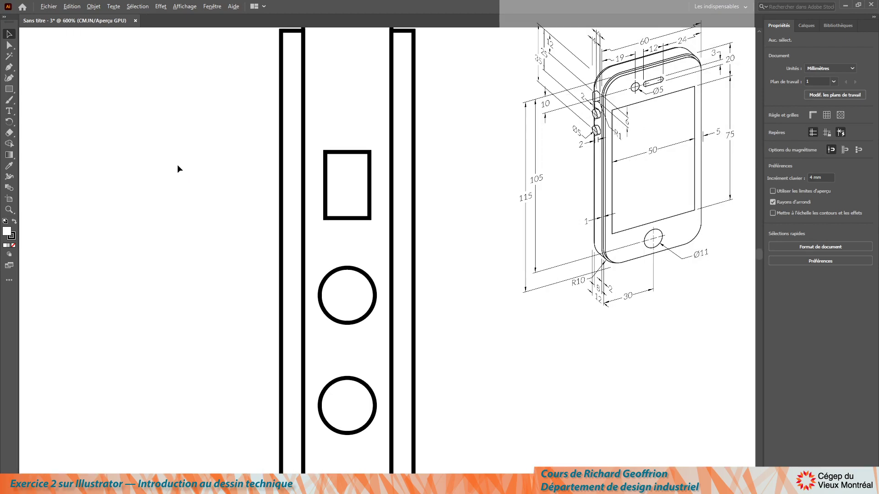
pyautogui.click(9, 89)
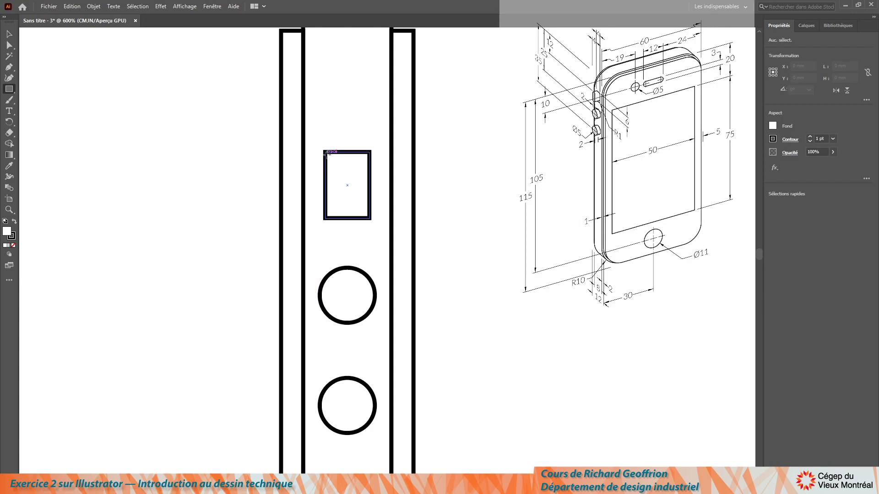
pyautogui.moveTo(326, 152); pyautogui.dragTo(348, 220)
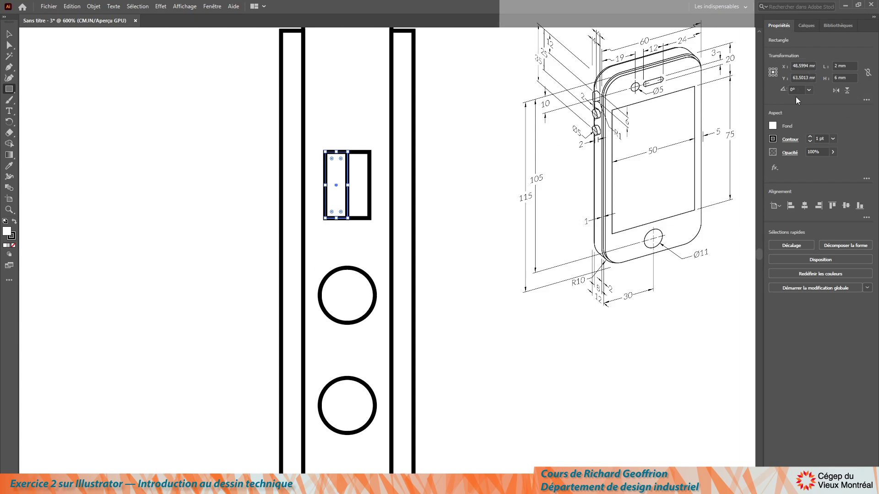
# Step: Round all four corners of the 2 × 6 mm rectangle with a 1 mm radius
pyautogui.click(865, 100)
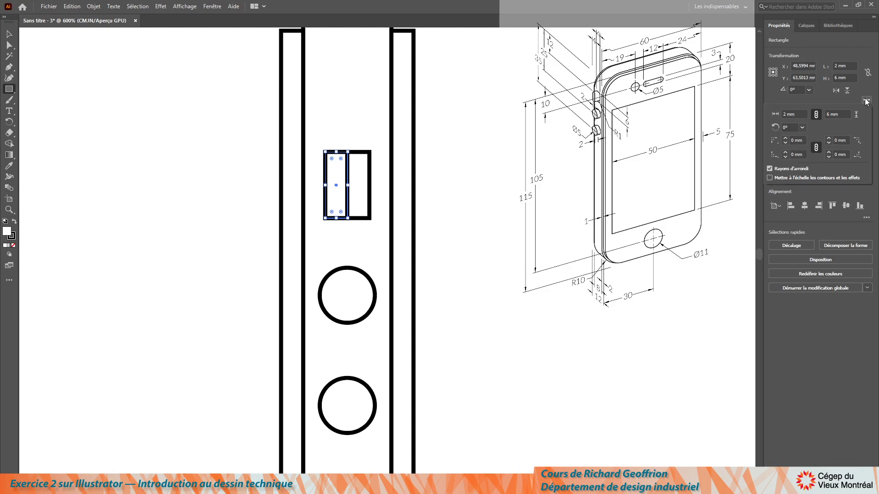
pyautogui.click(839, 141)
pyautogui.write('1')
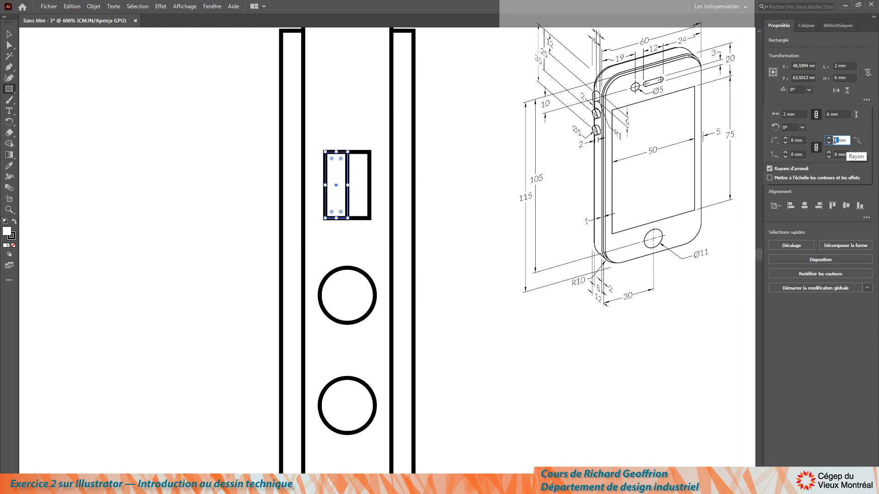
pyautogui.press('Return')
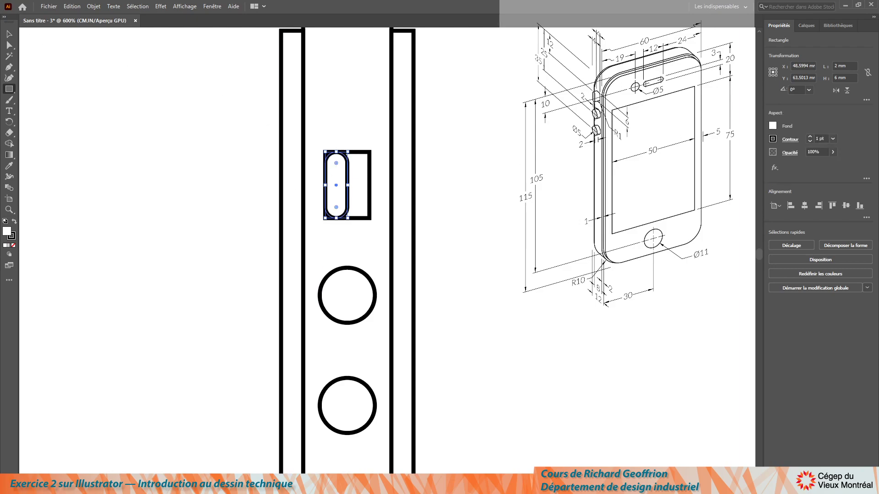
# Step: Round all four corners of the 4 × 6 mm rectangle behind it with a 1 mm radius
pyautogui.click(9, 34)
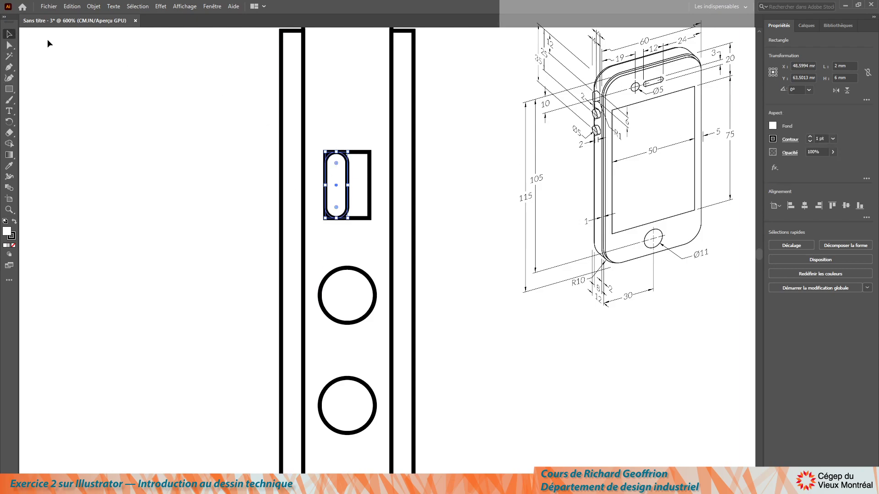
pyautogui.click(369, 177)
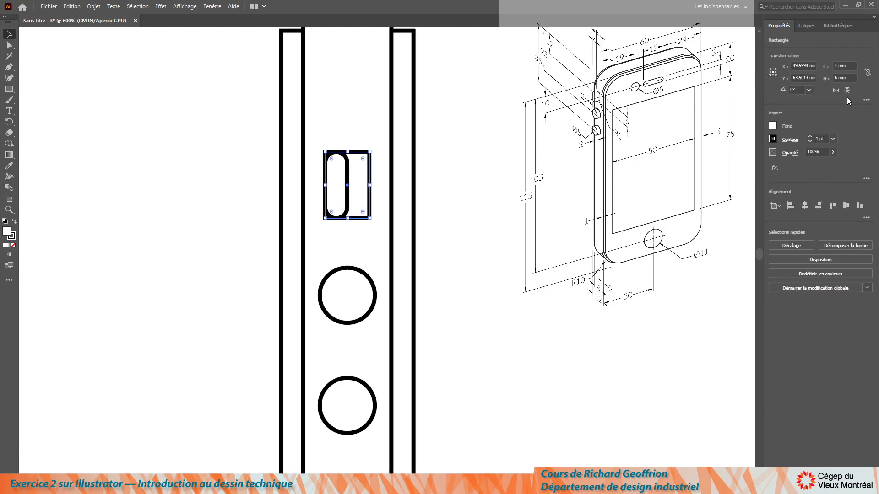
pyautogui.click(865, 101)
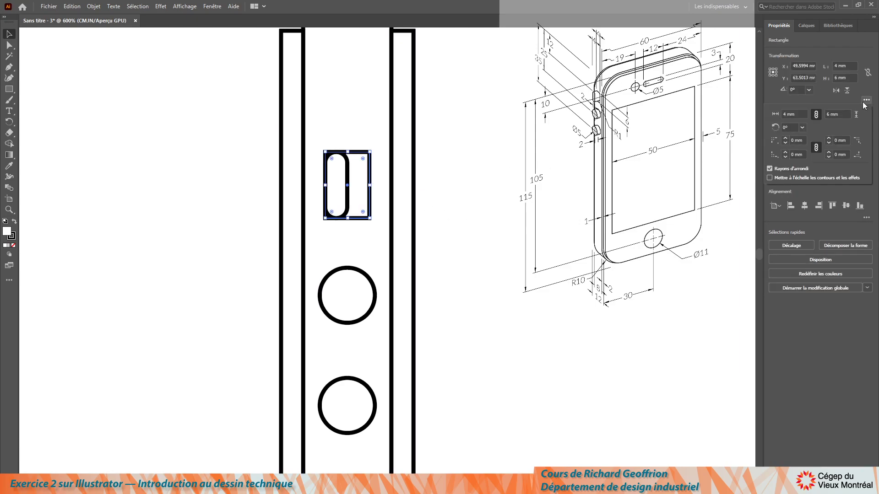
pyautogui.click(833, 139)
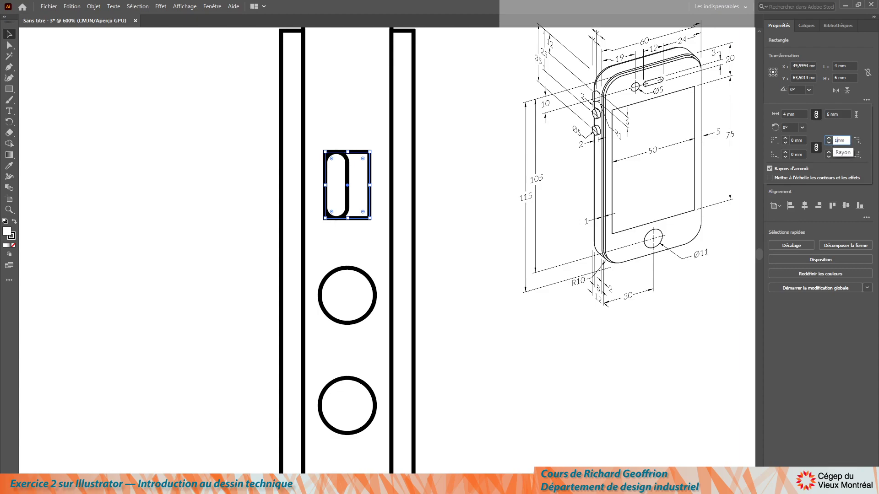
pyautogui.press('Return')
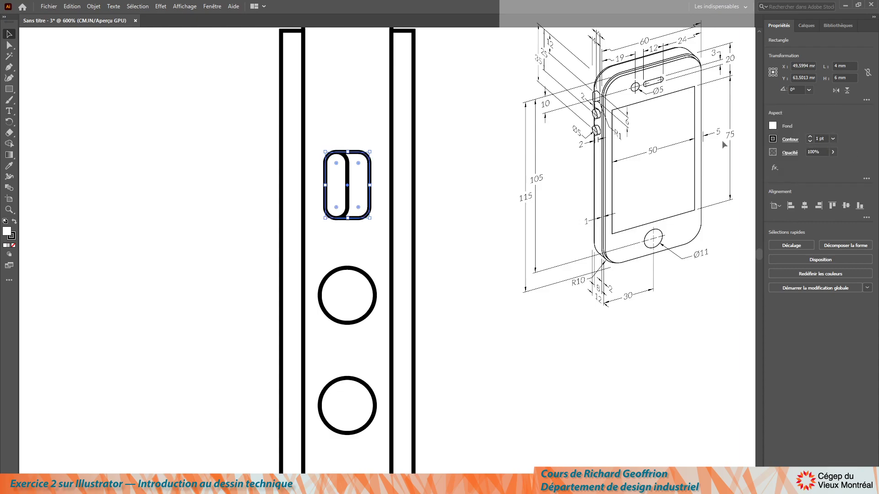
pyautogui.click(167, 94)
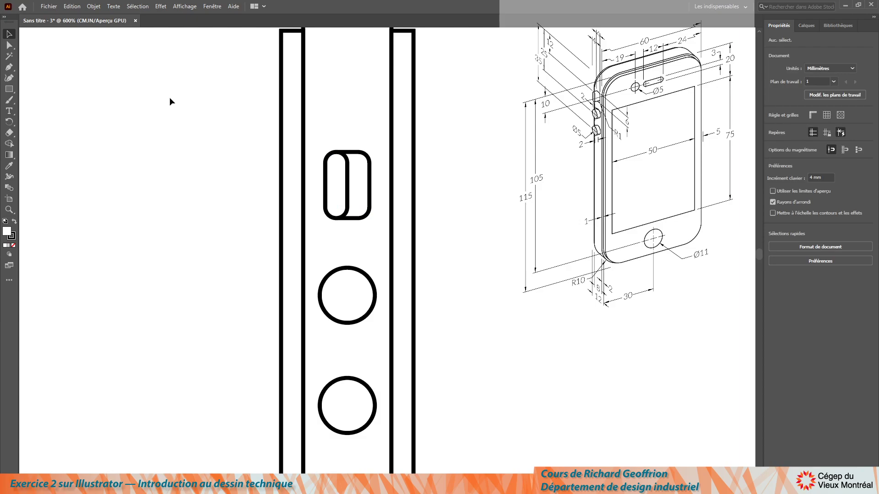
pyautogui.scroll(-4, 254, 169)
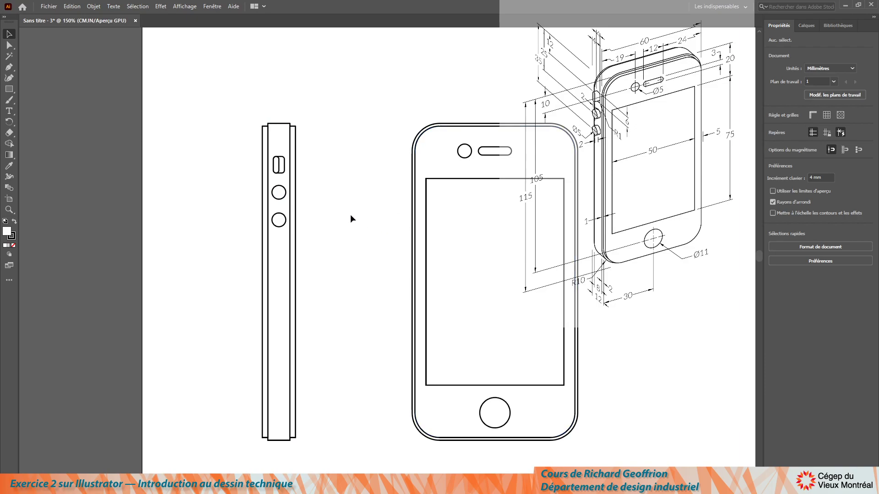
pyautogui.press('alt')
pyautogui.scroll(2, 286, 235)
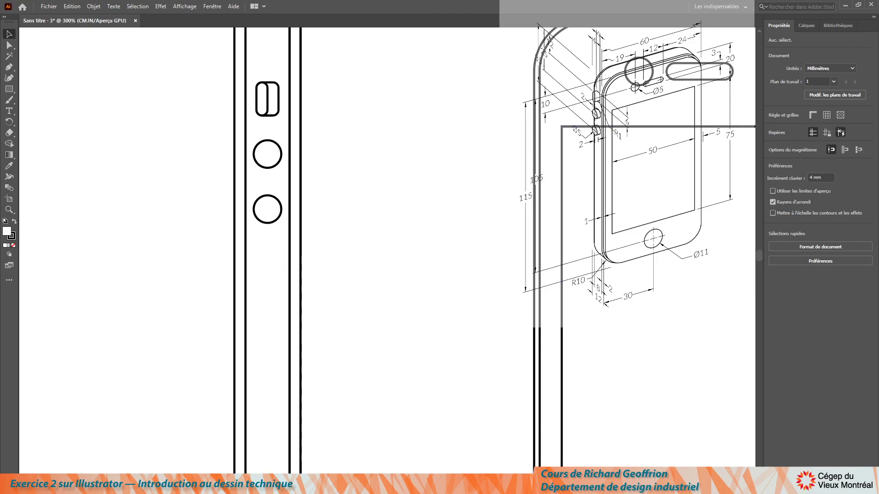
pyautogui.press('alt')
pyautogui.scroll(-3, 393, 190)
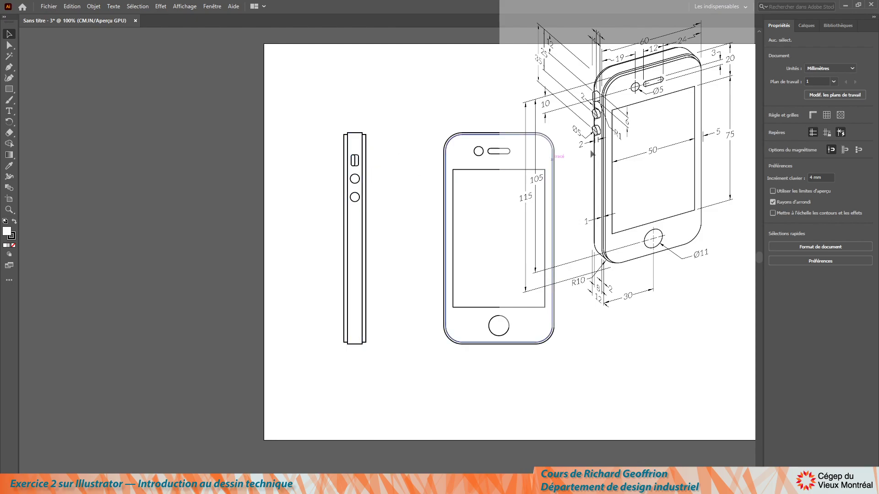
# Step: Draw a 2 × 6 mm rectangle and place it just right of the side view, level with the rounded rectangular button
pyautogui.press('alt')
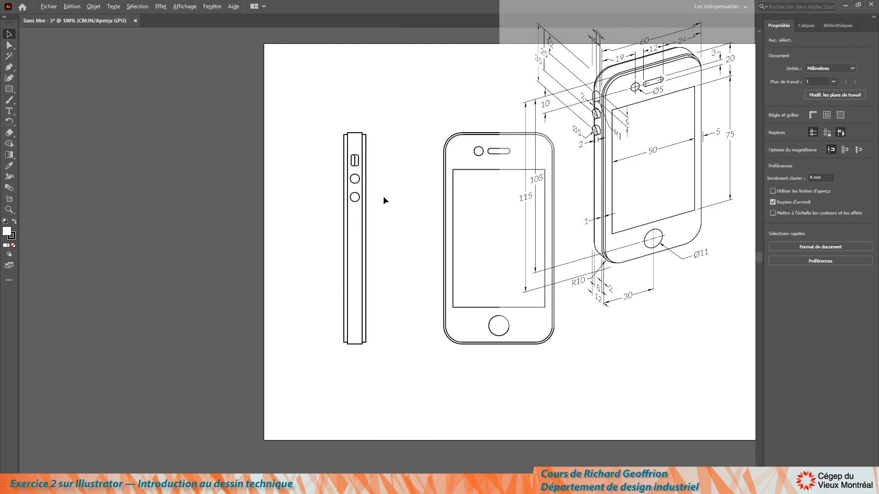
pyautogui.scroll(5, 397, 179)
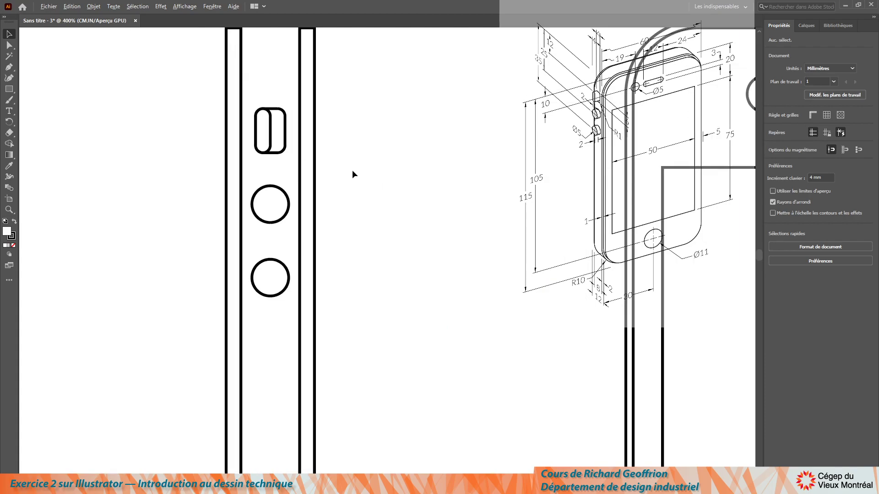
pyautogui.click(8, 89)
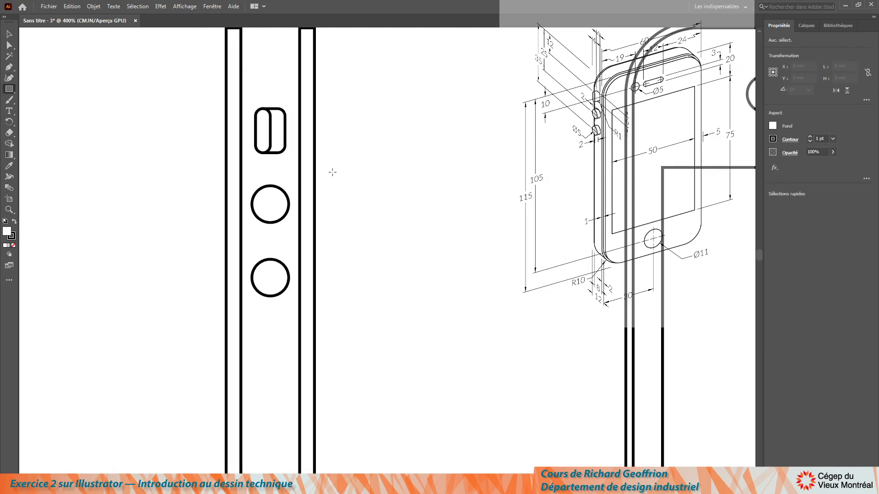
pyautogui.click(393, 167)
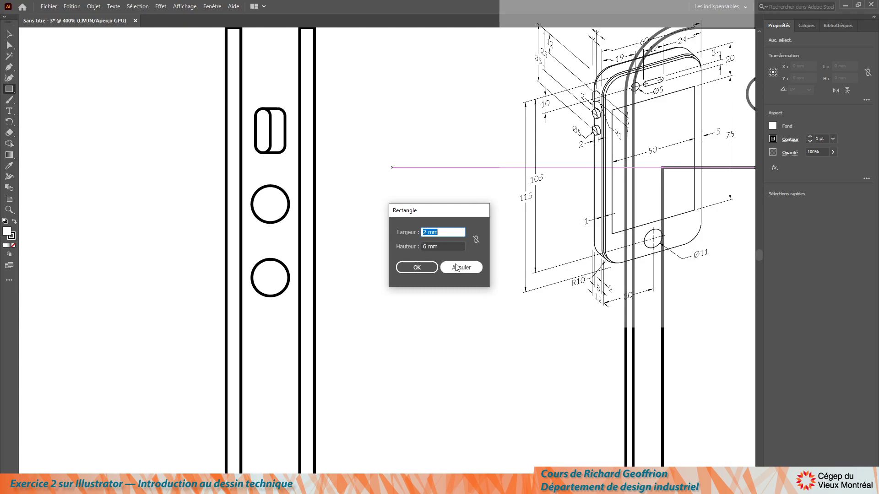
pyautogui.press('Return')
pyautogui.click(6, 34)
pyautogui.moveTo(408, 201); pyautogui.dragTo(349, 146)
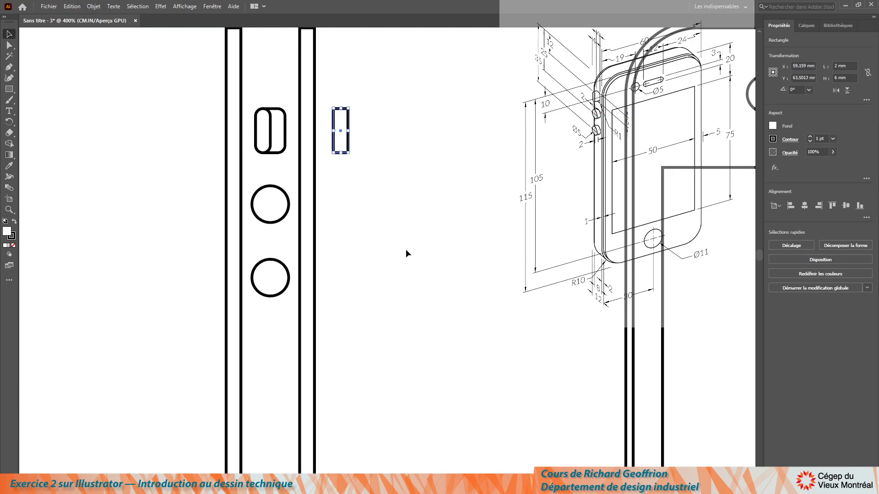
pyautogui.click(394, 225)
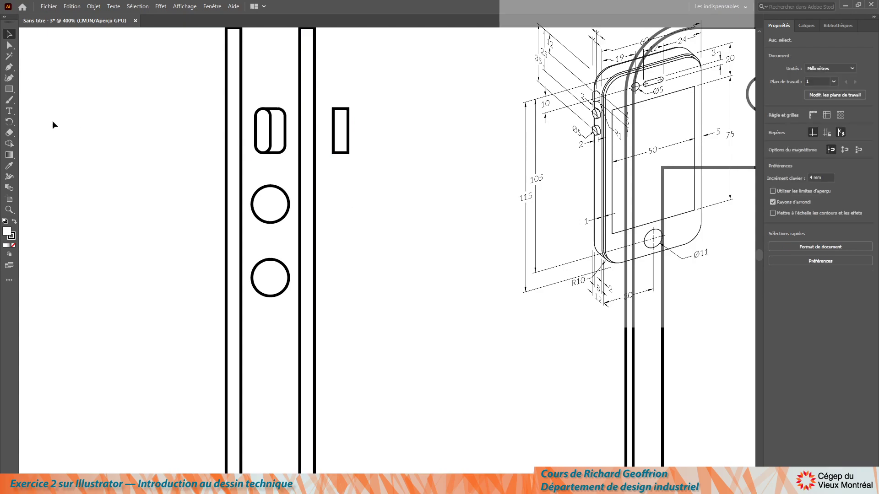
# Step: Draw a 2 × 5 mm rectangle in the empty space between the side and front views
pyautogui.click(9, 89)
pyautogui.click(448, 173)
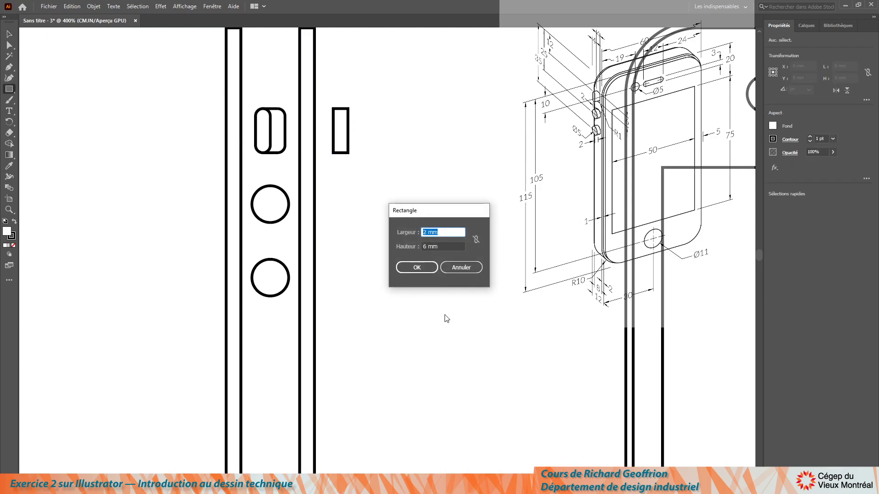
pyautogui.moveTo(436, 247); pyautogui.dragTo(422, 247)
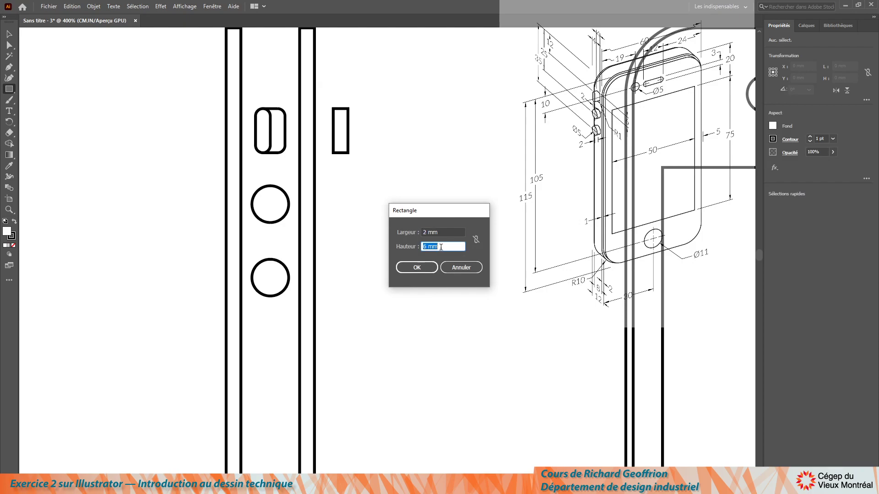
pyautogui.write('5')
pyautogui.press('Return')
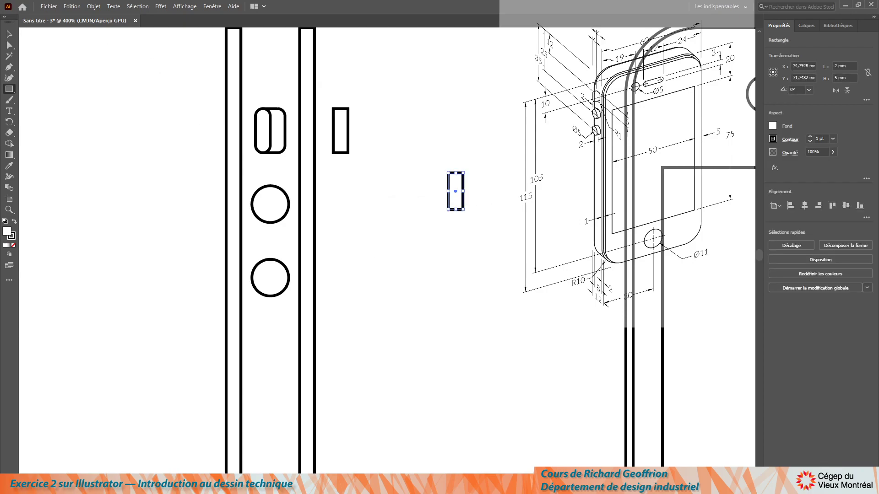
# Step: Align the 2 × 5 mm rectangle under the 2 × 6 mm one, level with the upper round button, and copy it level with the lower round button
pyautogui.click(9, 34)
pyautogui.moveTo(464, 204); pyautogui.dragTo(351, 215)
pyautogui.click(384, 234)
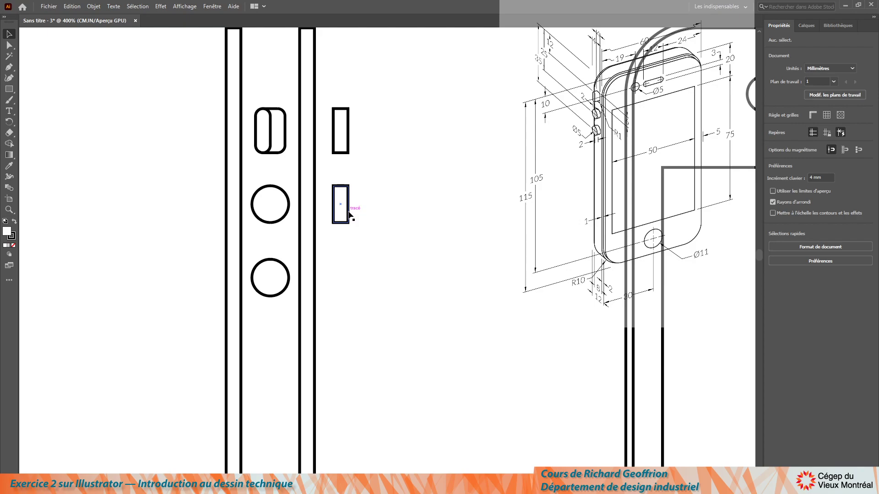
pyautogui.moveTo(349, 215); pyautogui.dragTo(349, 288)
pyautogui.click(405, 252)
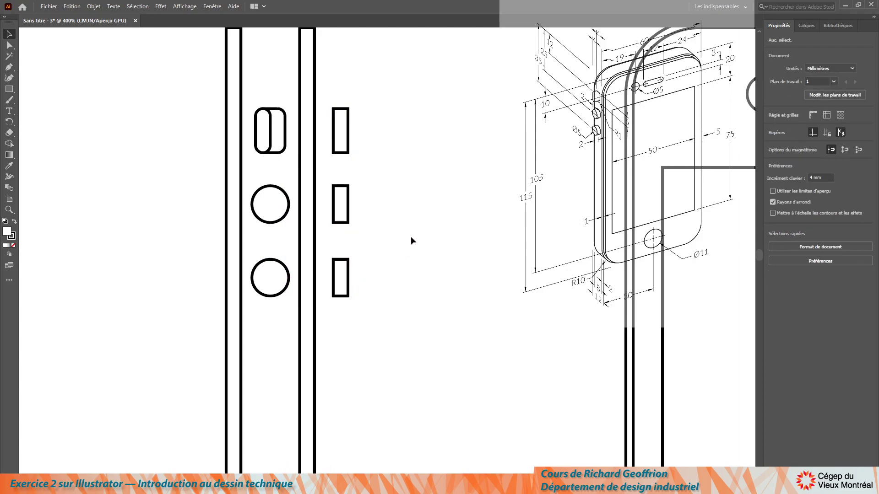
# Step: Move the three button rectangles together horizontally until they snap against the front view's left edge
pyautogui.moveTo(392, 87); pyautogui.dragTo(322, 319)
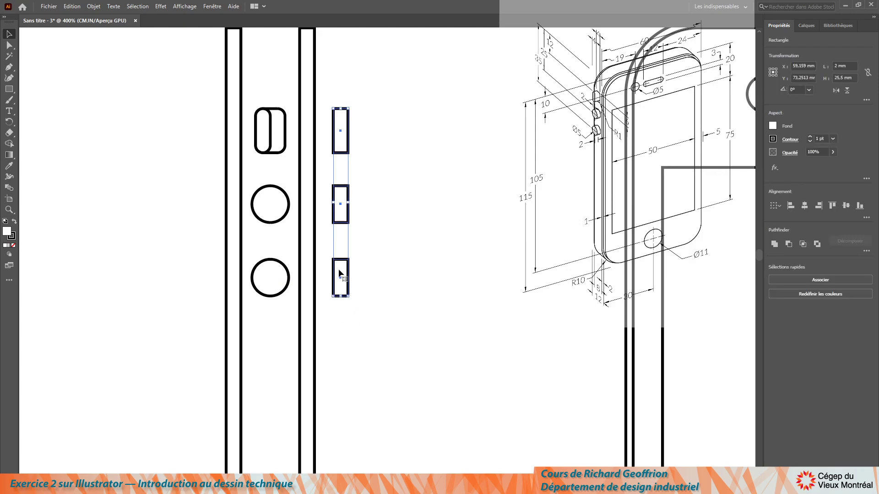
pyautogui.moveTo(336, 269); pyautogui.dragTo(612, 259)
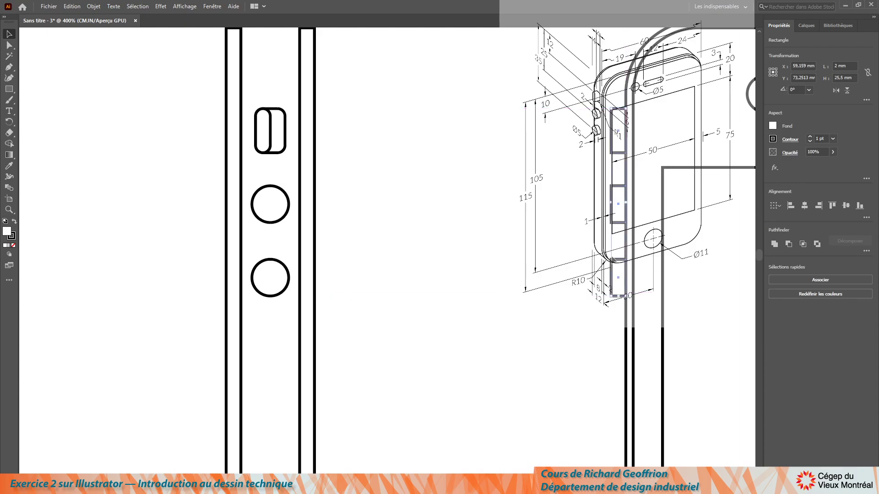
pyautogui.click(434, 318)
pyautogui.scroll(-6, 400, 291)
pyautogui.scroll(2, 450, 367)
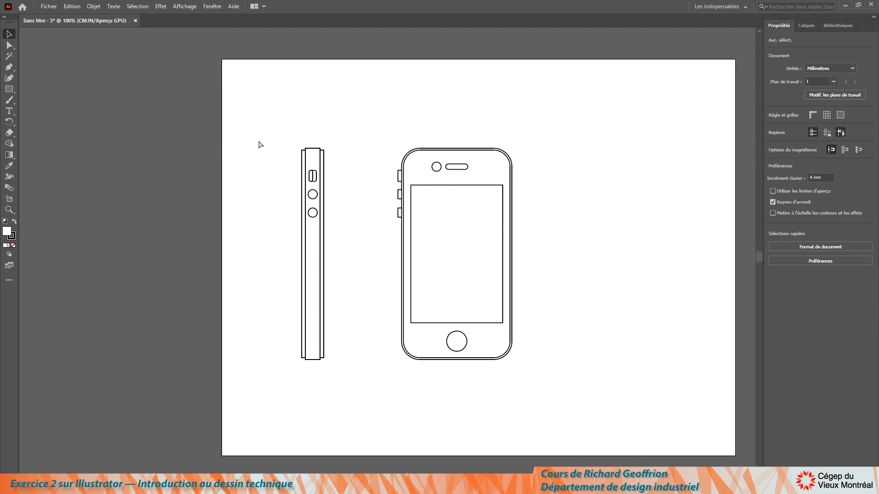
# Step: Centre the complete artwork, side and front views together, on the artboard
pyautogui.hotkey('ctrl', '0')
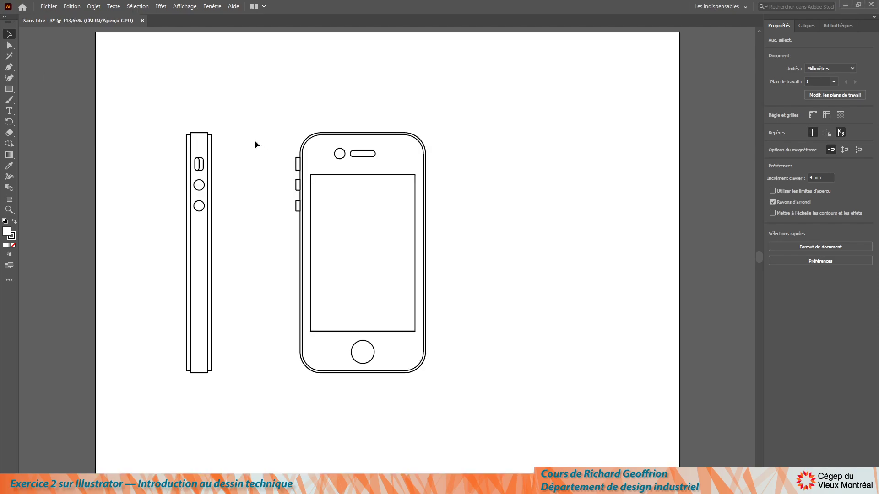
pyautogui.hotkey('ctrl', 'a')
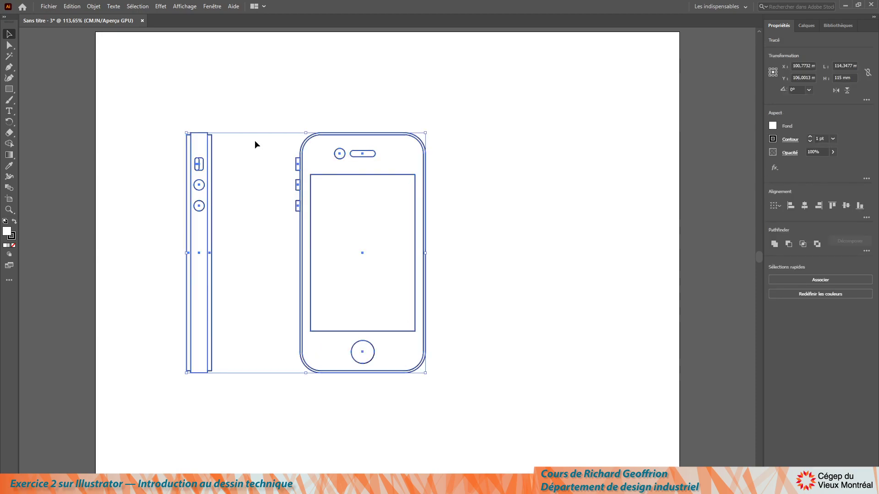
pyautogui.press('Delete')
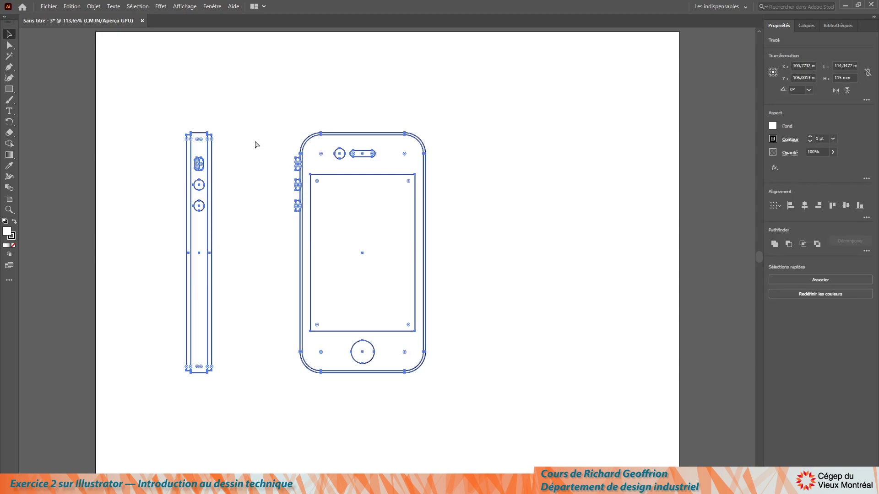
pyautogui.hotkey('ctrl', 'z')
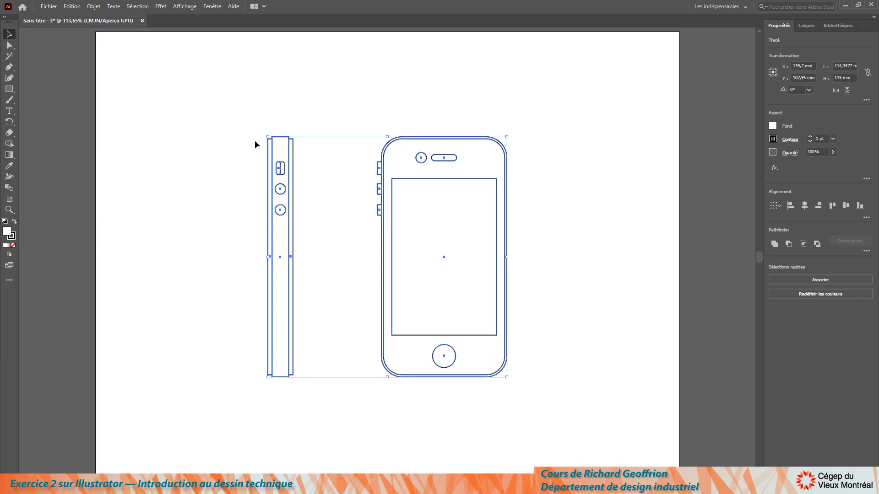
pyautogui.click(125, 86)
# Step: Compare the artboard's left and right margins with a temporary rectangle as wide as the left margin, and delete it
pyautogui.click(9, 89)
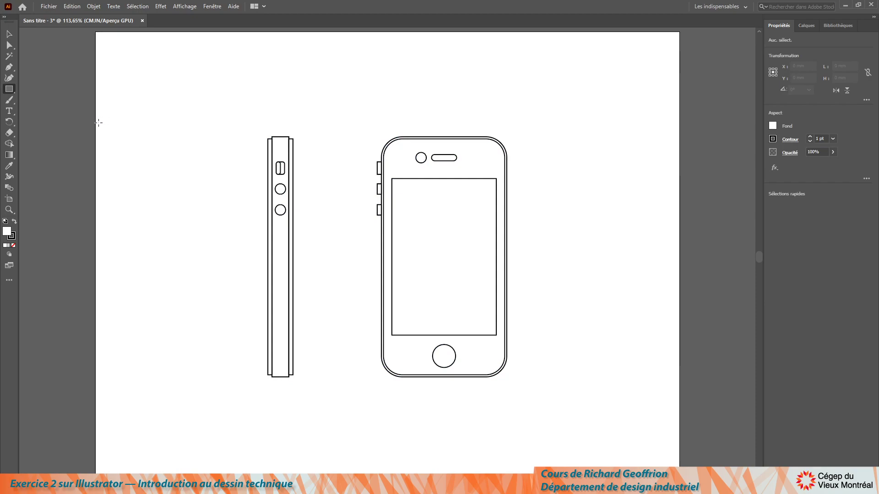
pyautogui.moveTo(96, 122)
pyautogui.mouseDown()
pyautogui.moveTo(179, 210)
pyautogui.moveTo(247, 264)
pyautogui.moveTo(268, 265)
pyautogui.mouseUp()
pyautogui.click(9, 33)
pyautogui.moveTo(145, 123); pyautogui.dragTo(557, 120)
pyautogui.press('Delete')
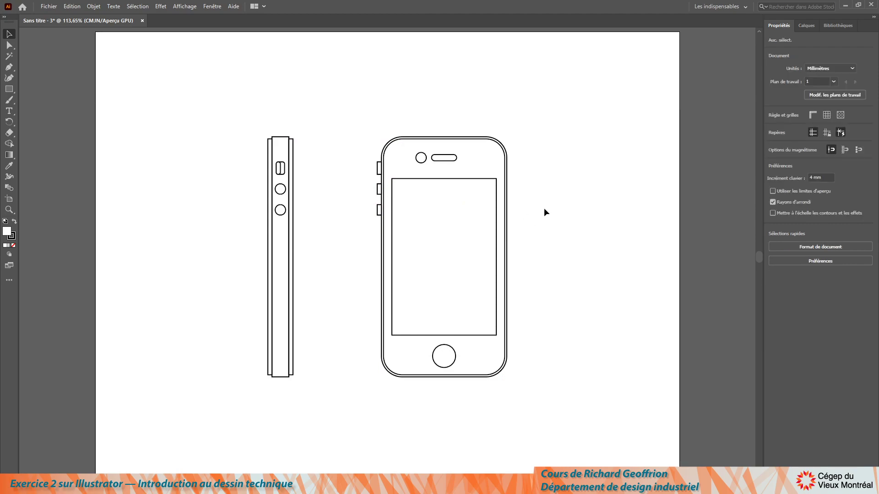
# Step: Compare the margins above and below the front view with a temporary rectangle about 50.5 mm high, and delete it
pyautogui.click(8, 87)
pyautogui.moveTo(360, 32); pyautogui.dragTo(455, 137)
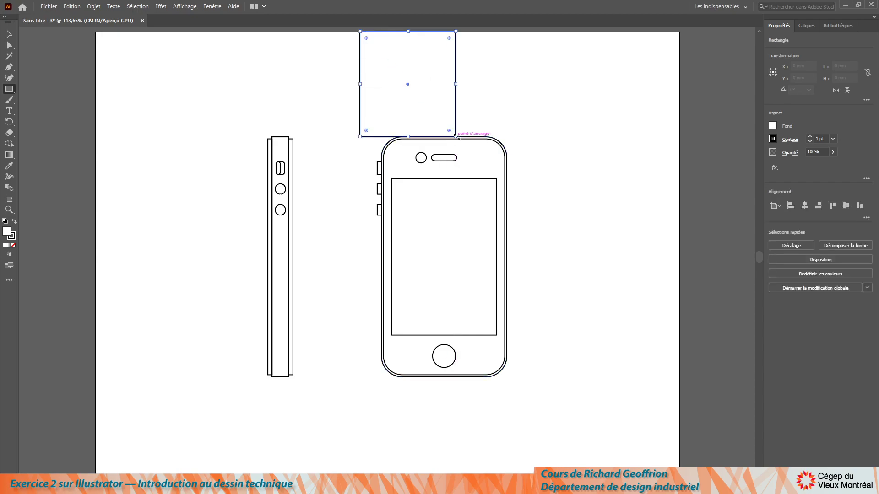
pyautogui.click(9, 34)
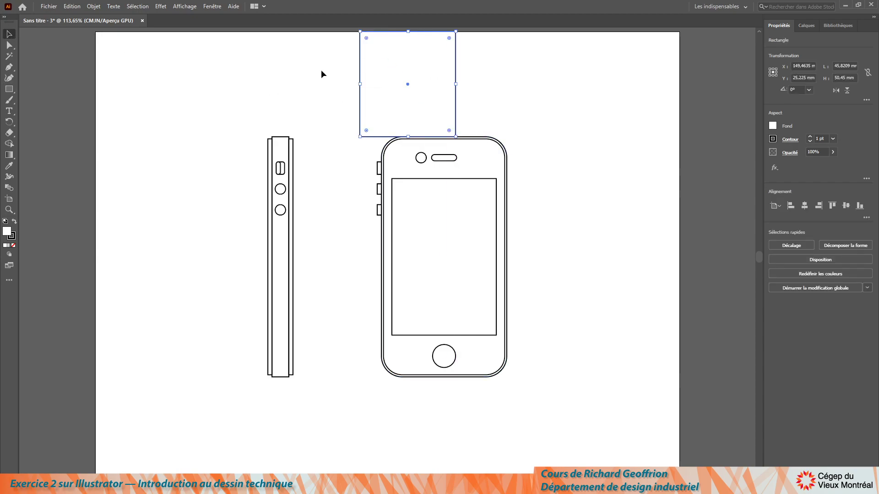
pyautogui.moveTo(455, 55); pyautogui.dragTo(472, 405)
pyautogui.click(587, 416)
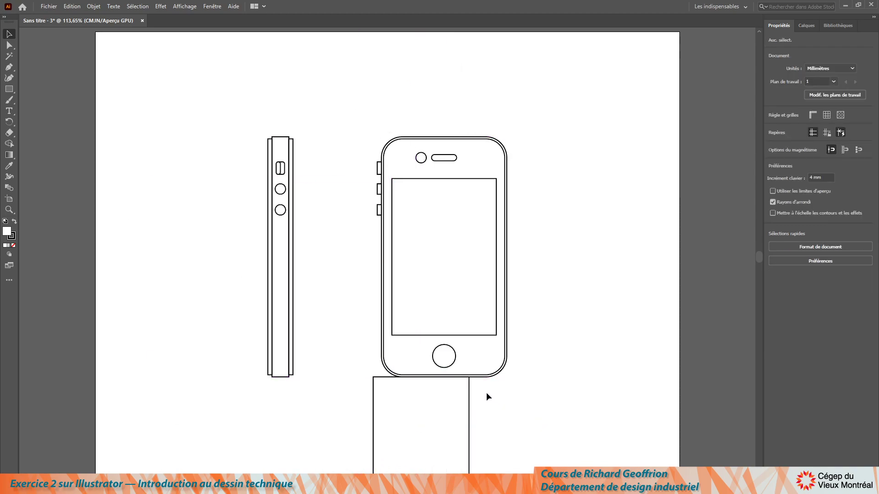
pyautogui.click(402, 435)
pyautogui.press('Delete')
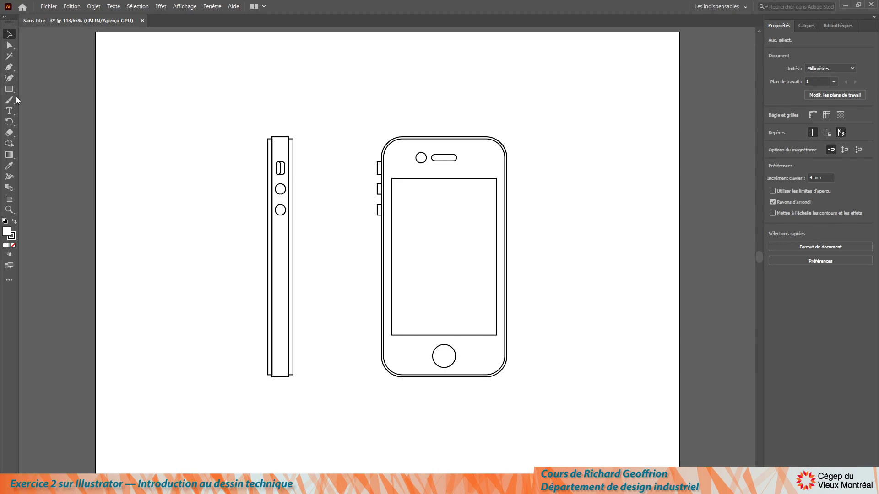
# Step: Add a text block below the front view reading "Dessin de" plus the author's full name, with "Échelle 1 : 1" on the second line
pyautogui.click(8, 110)
pyautogui.click(500, 432)
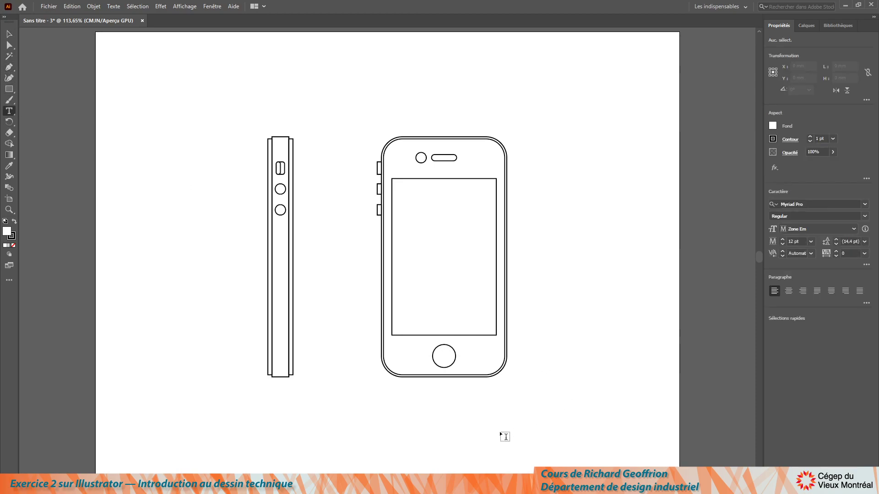
pyautogui.write('zfjga;dlgjkhsdlfkhsdlfk')
pyautogui.press('Return')
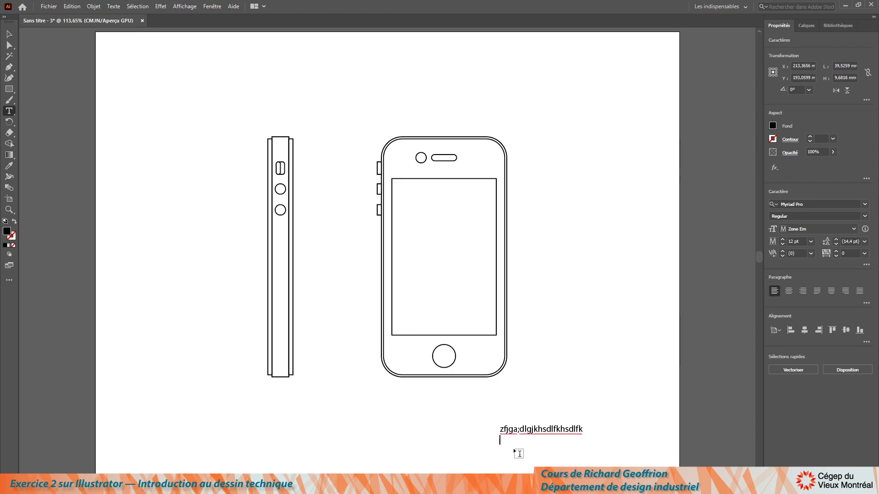
pyautogui.write('Échelle 1 : 1')
pyautogui.moveTo(501, 429); pyautogui.dragTo(644, 414)
pyautogui.press('BackSpace')
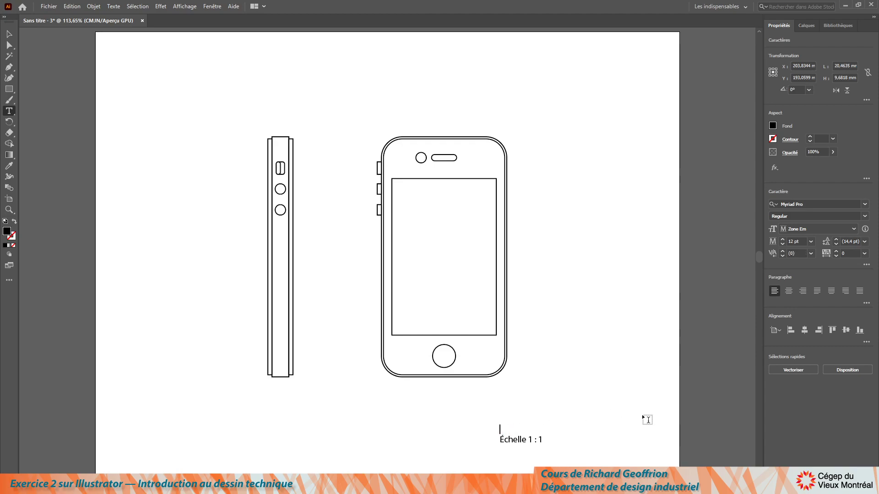
pyautogui.write('Dessin de Richard Geoffrion')
# Step: Add the date "3 septembre 2020" as a third line under the scale line of the text block
pyautogui.click(541, 440)
pyautogui.press('Return')
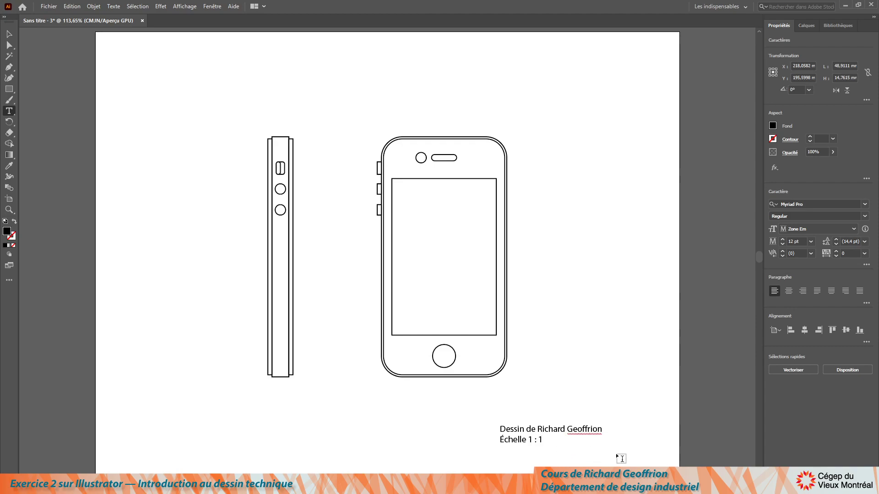
pyautogui.write('4 février 2020')
pyautogui.doubleClick(517, 451)
pyautogui.write('septembre')
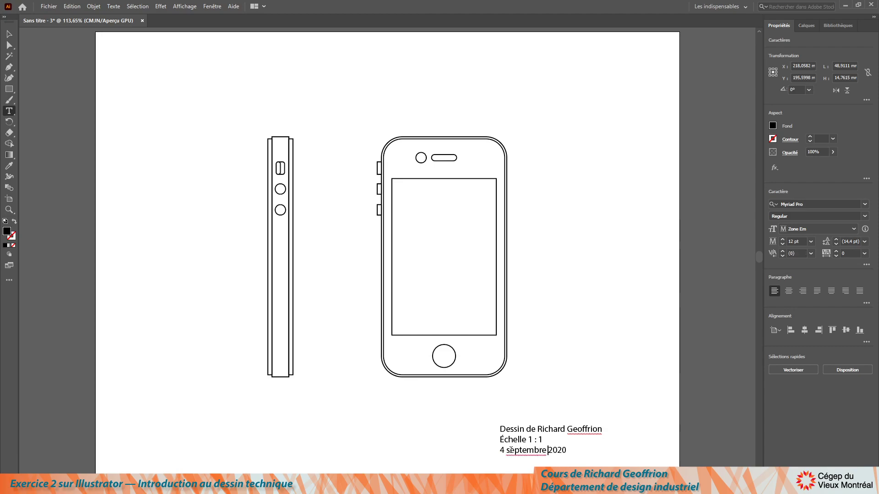
pyautogui.doubleClick(504, 456)
pyautogui.write('3')
# Step: Move the three-line text block towards the artboard's lower-right corner and deselect it
pyautogui.press('Escape')
pyautogui.click(244, 270)
pyautogui.moveTo(544, 451); pyautogui.dragTo(598, 461)
pyautogui.click(451, 460)
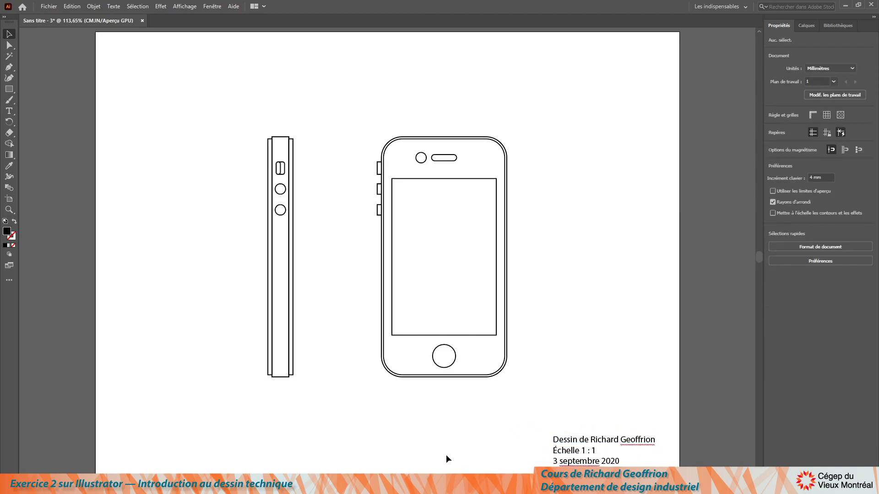
# Step: Save the document as the Adobe PDF file "Sans titre - 3.pdf" in the Images folder with the existing PDF settings
pyautogui.click(48, 7)
pyautogui.click(67, 90)
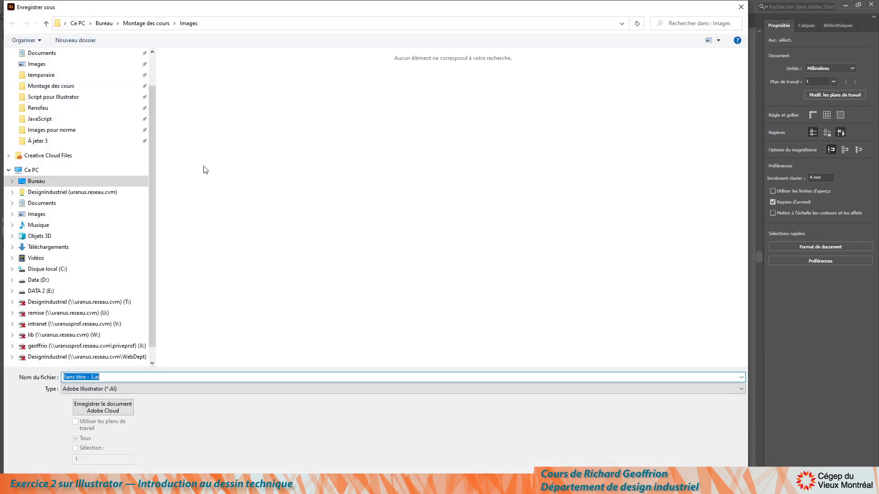
pyautogui.click(162, 388)
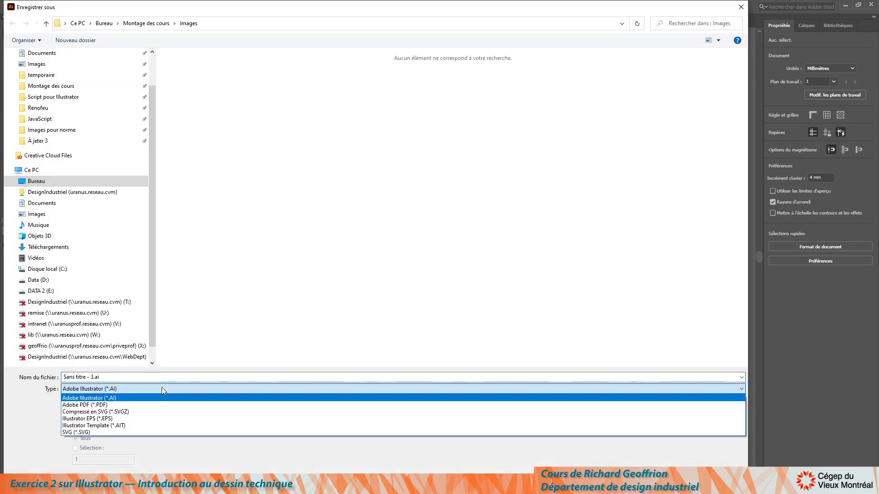
pyautogui.click(97, 405)
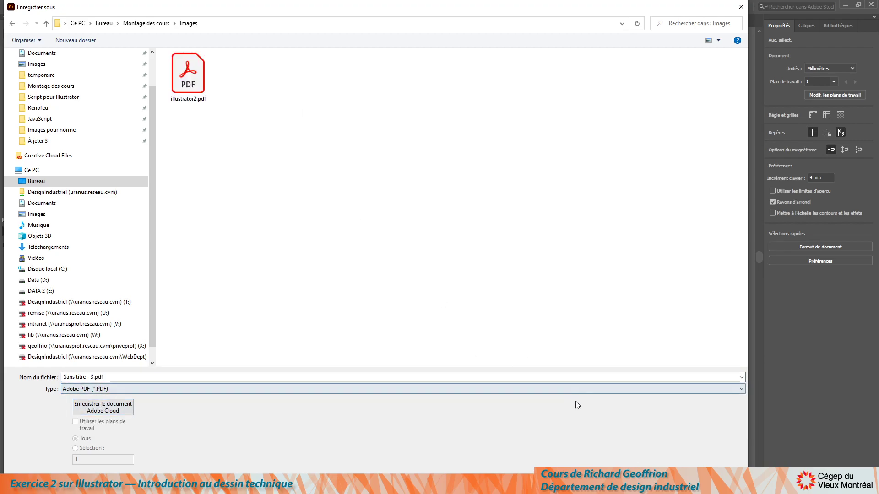
pyautogui.press('Return')
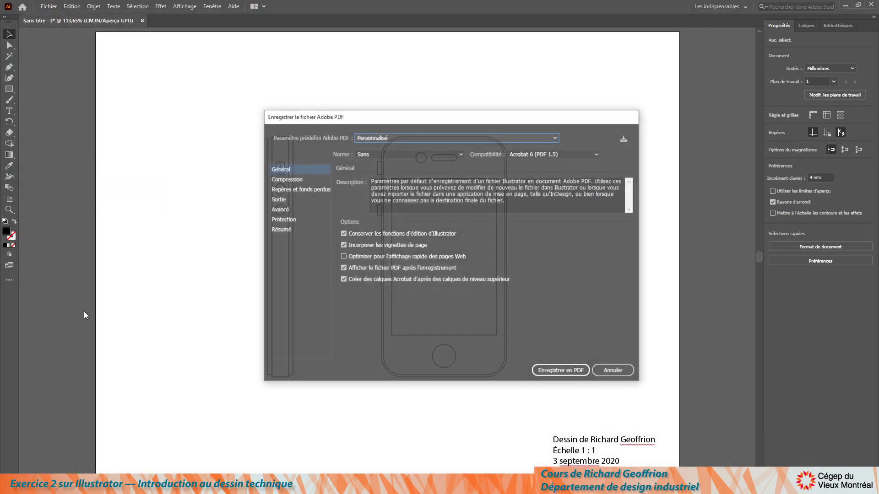
pyautogui.click(568, 371)
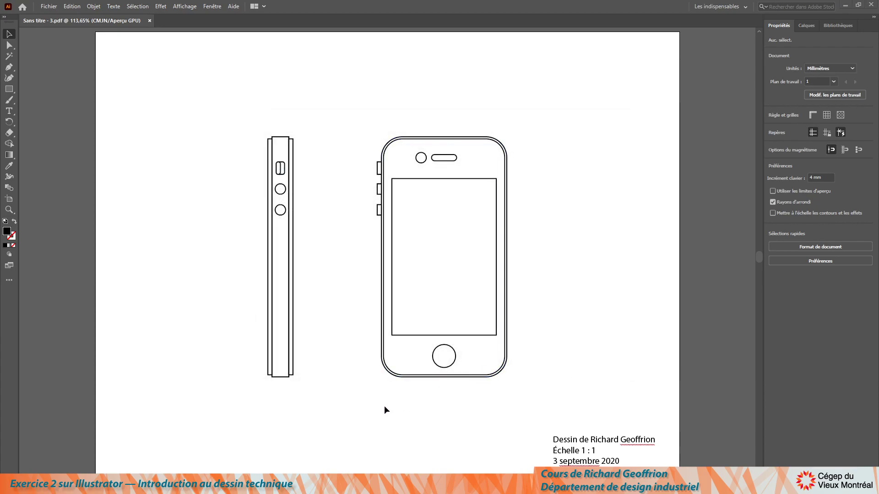